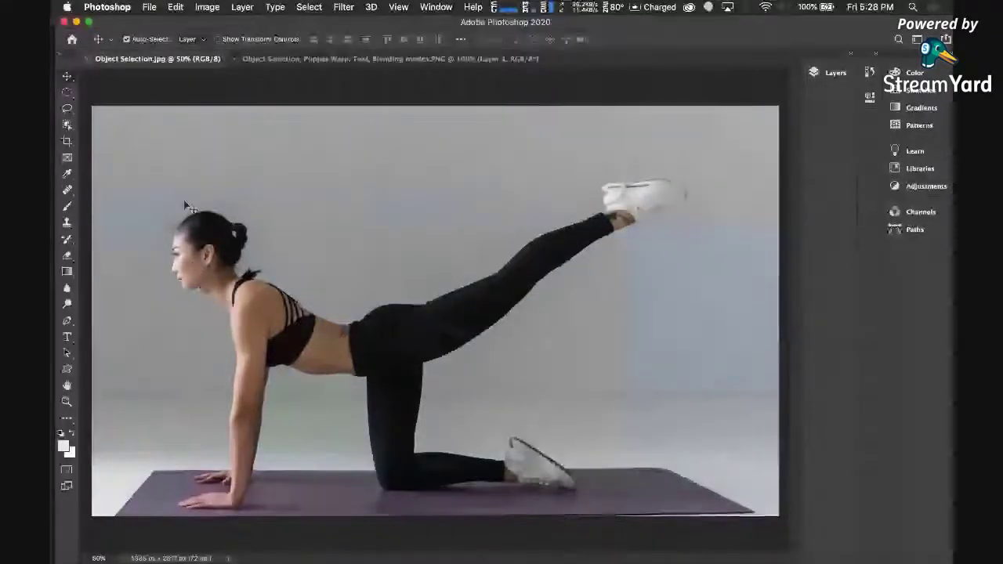
Box-select the woman with Object Selection, then add the kneeling shoe with small refinement boxes.
left_click(67, 127)
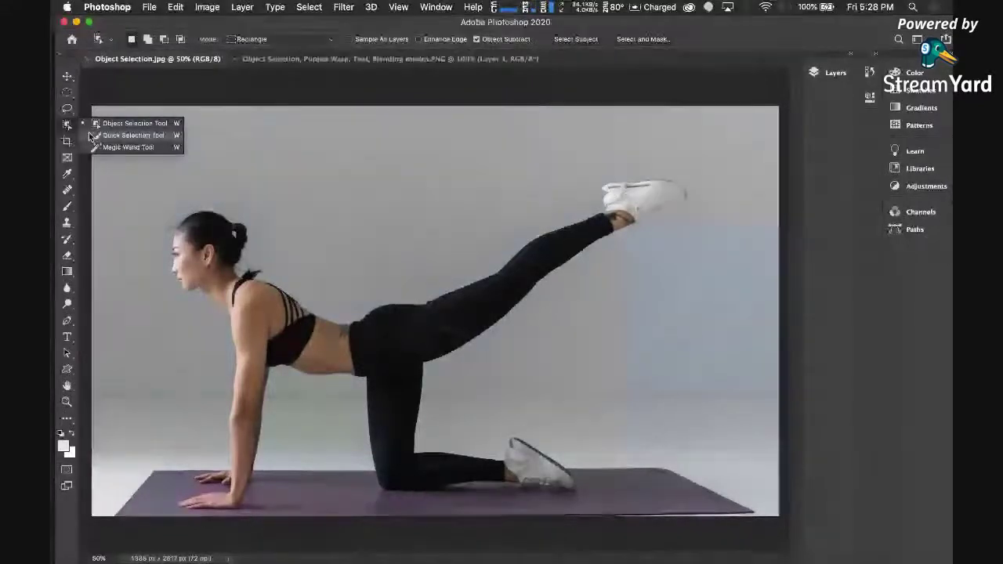
left_click(125, 124)
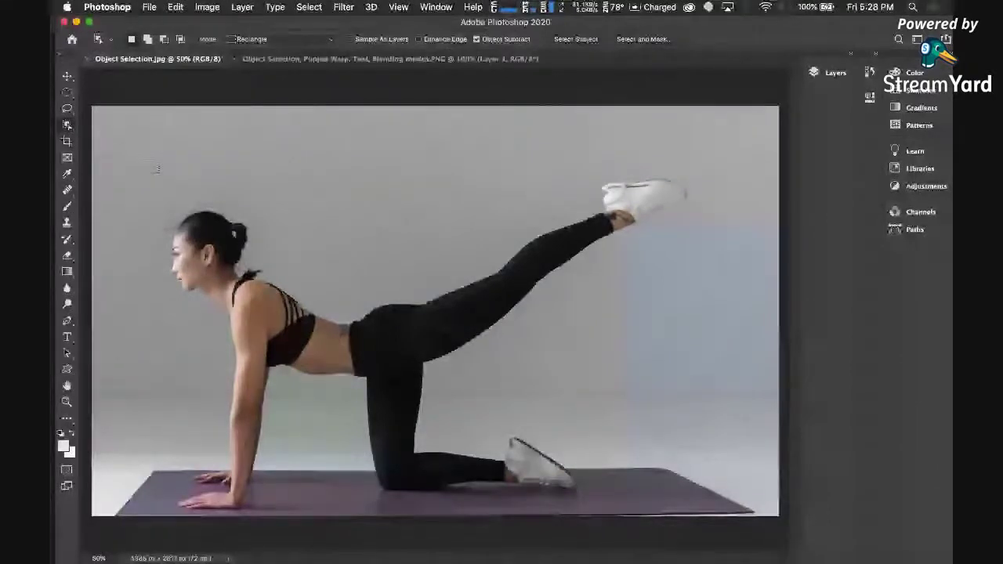
left_click_drag(153, 149, 709, 509)
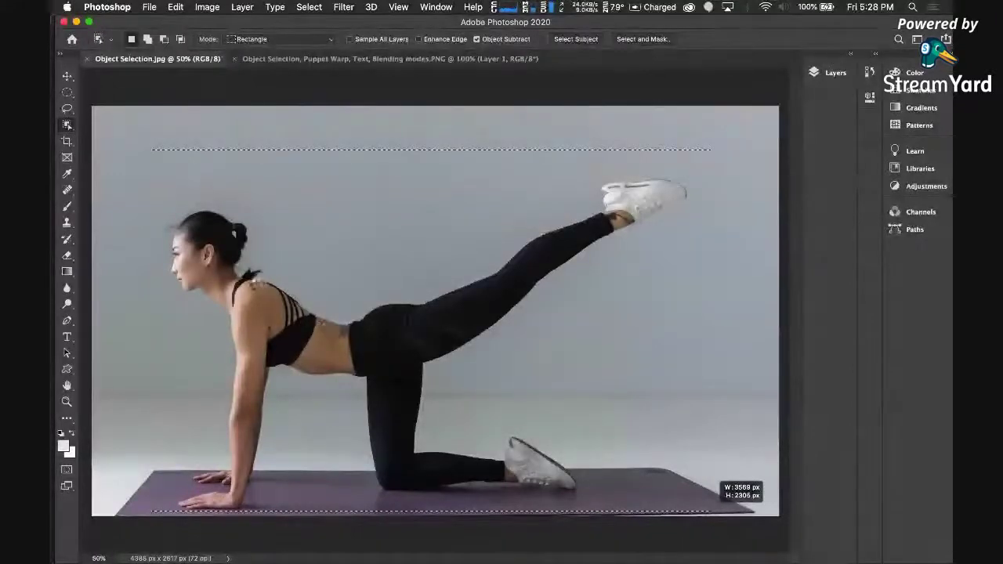
left_click_drag(709, 509, 709, 509)
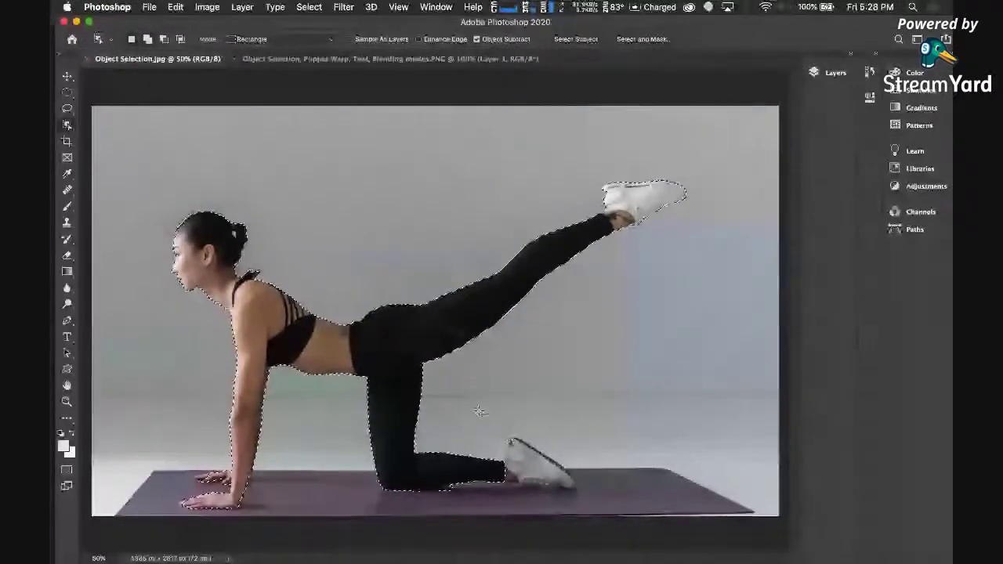
left_click_drag(504, 432, 585, 490)
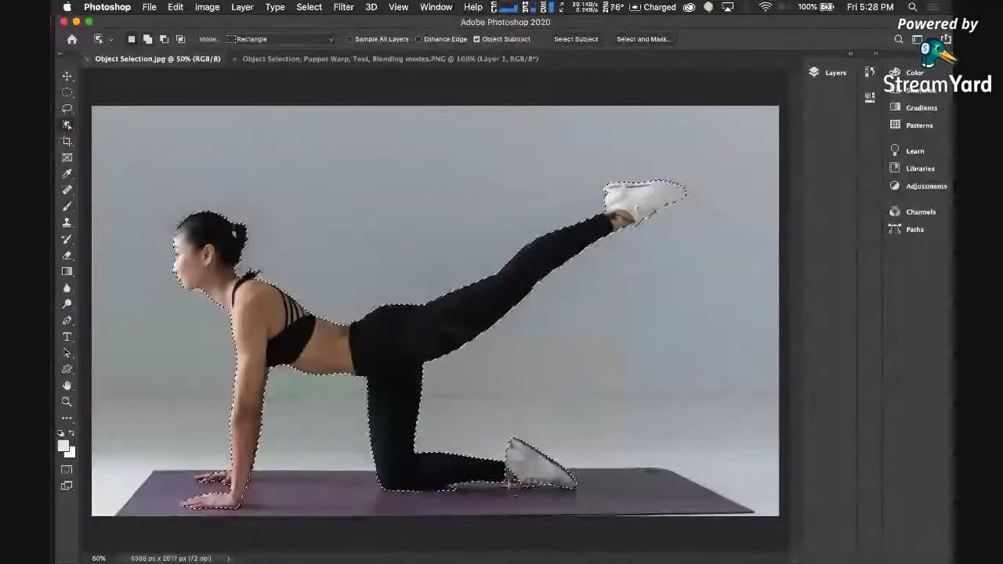
left_click_drag(499, 473, 537, 467)
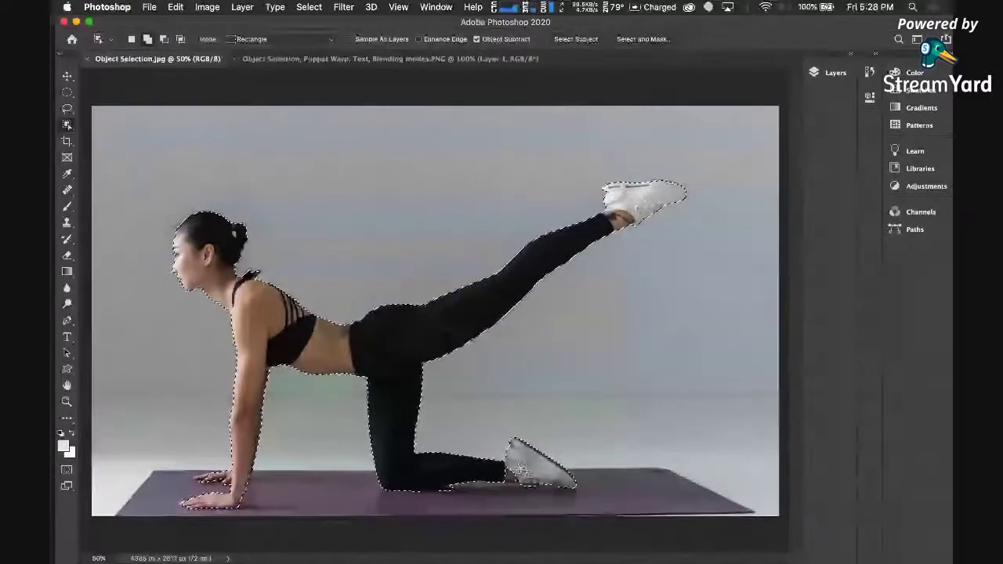
left_click_drag(454, 462, 496, 486)
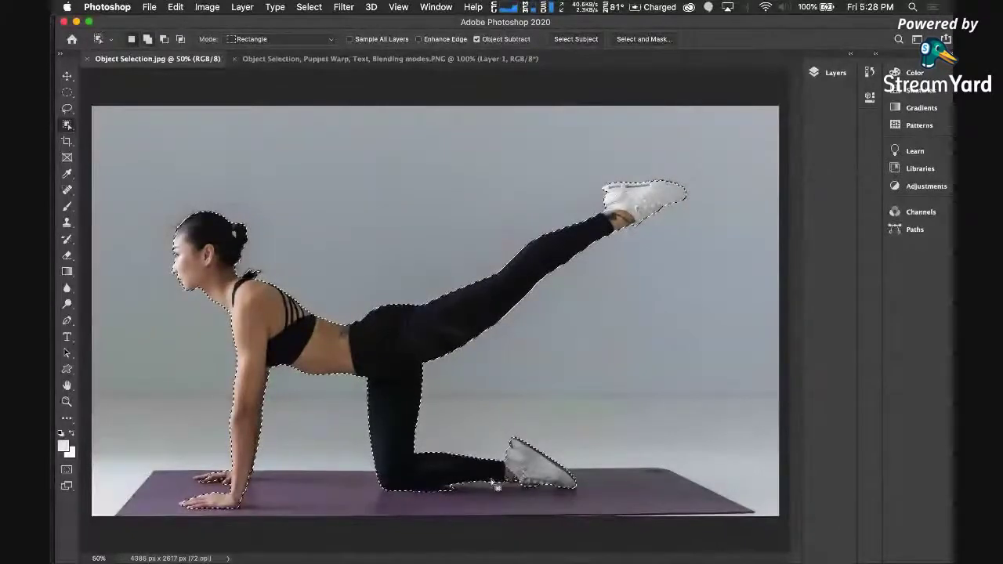
Show the Layers panel and use Layer Via Copy to put the selected woman on Layer 1.
left_click(176, 7)
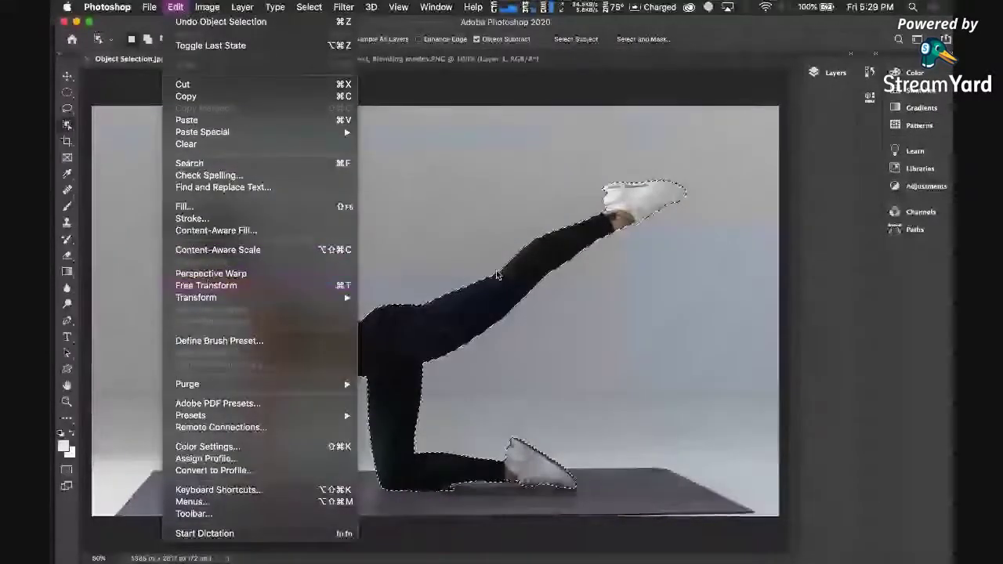
left_click(580, 249)
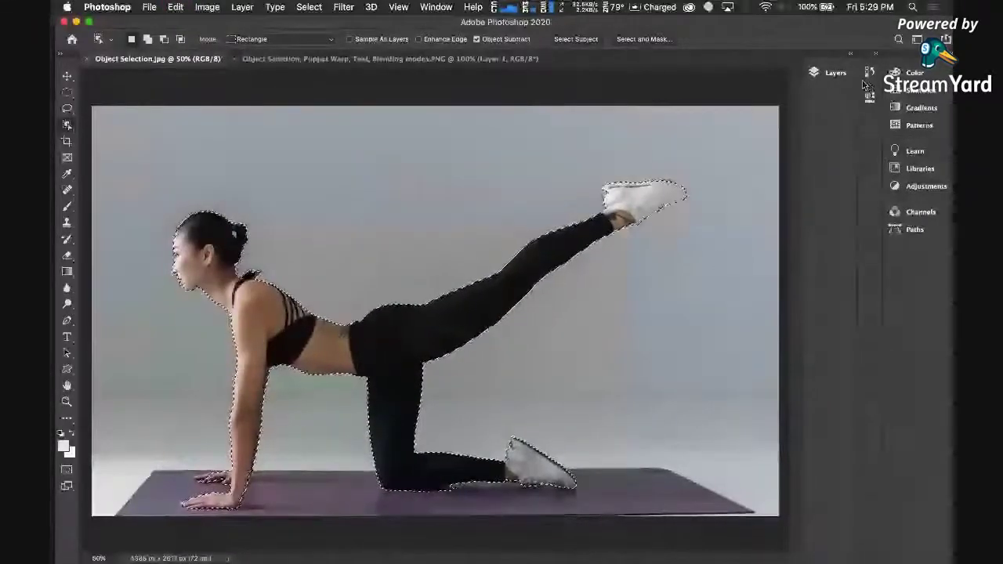
left_click(833, 73)
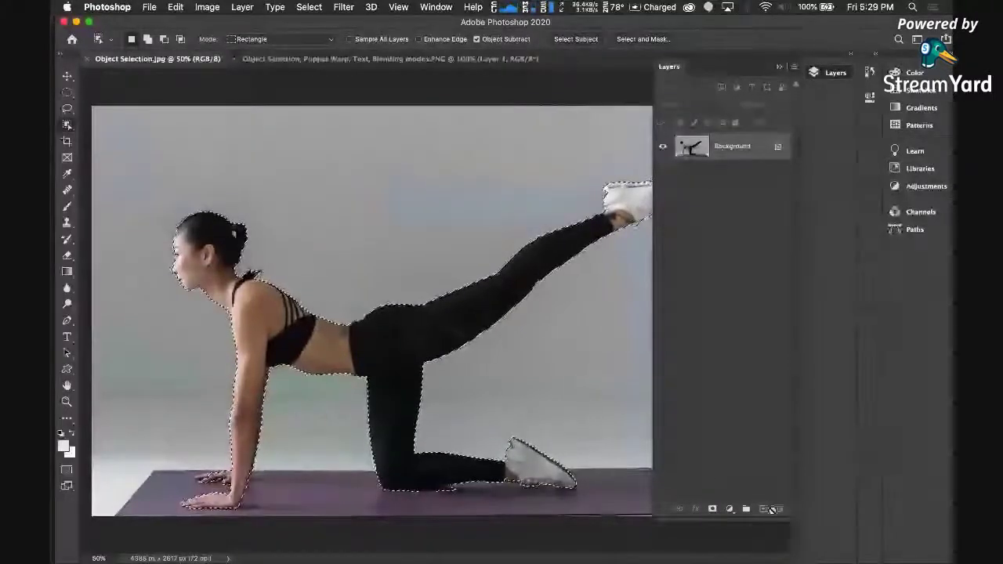
right_click(410, 342)
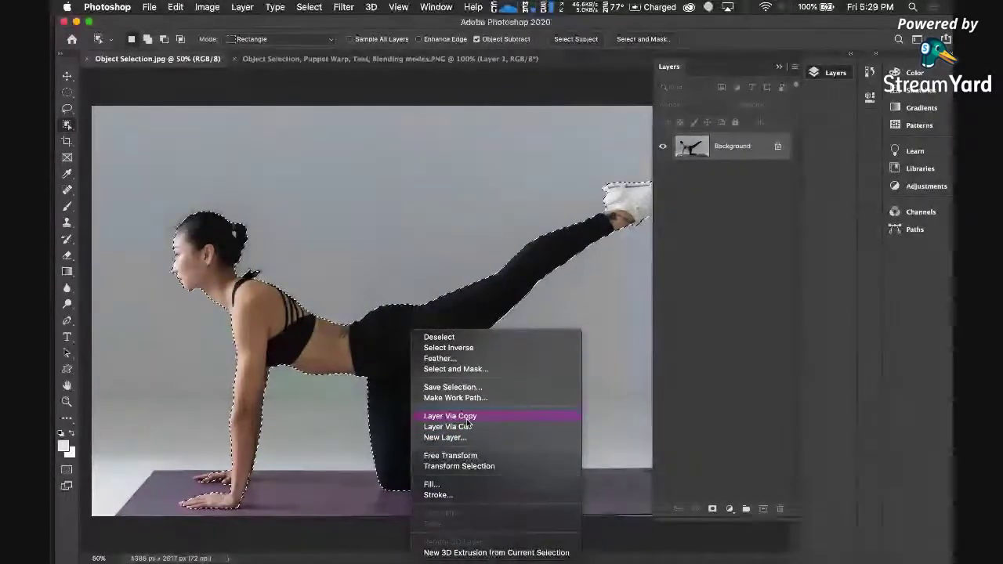
left_click(468, 416)
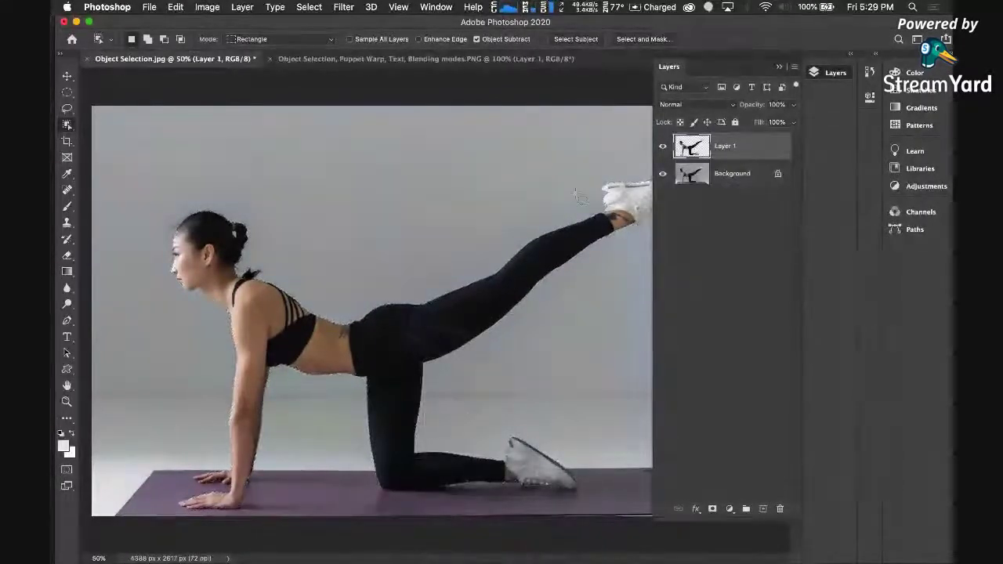
Hide the Background layer, check the poster, then select Background again in Object Selection.jpg.
left_click(663, 174)
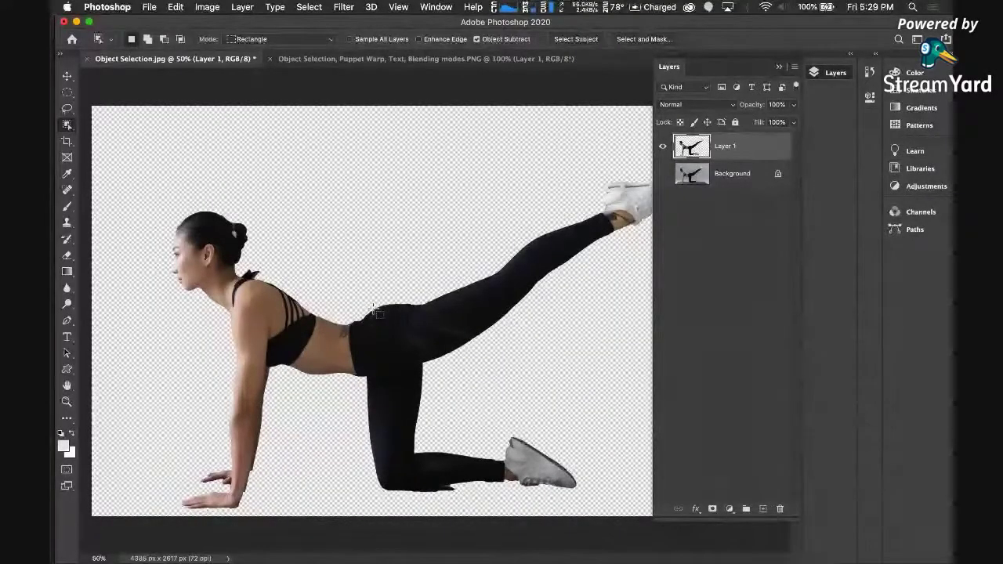
left_click(331, 59)
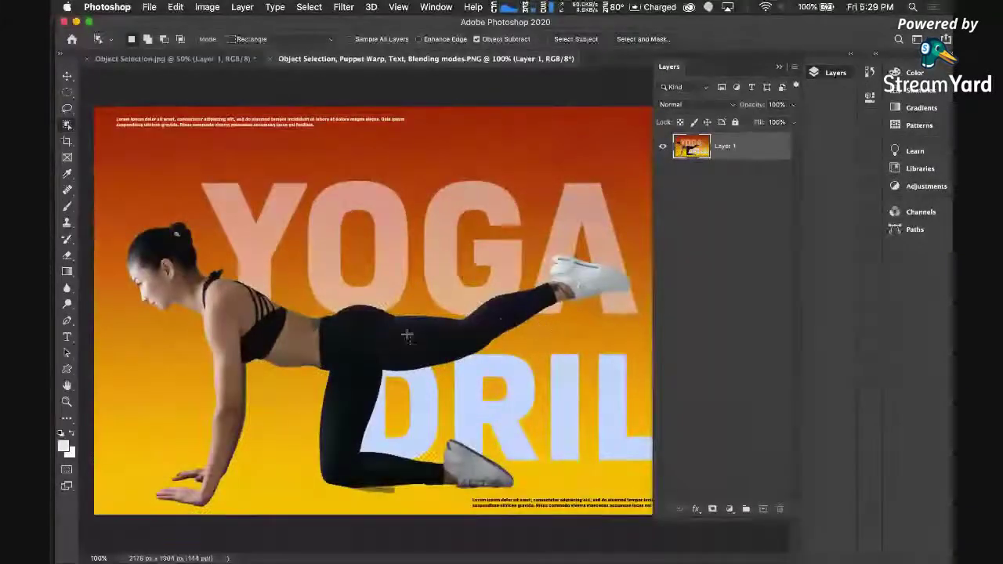
left_click(200, 66)
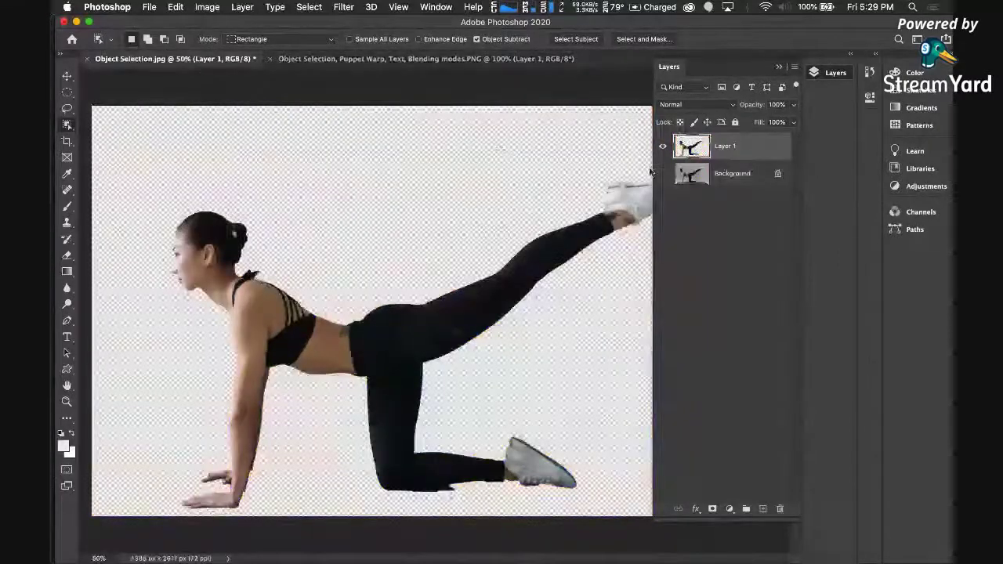
left_click(739, 177)
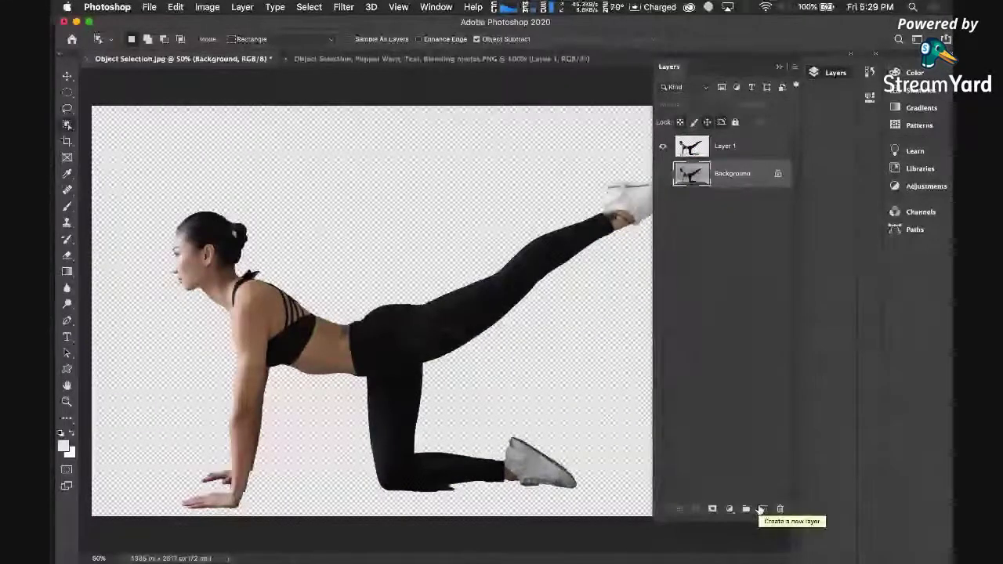
Add an empty layer named Layer 2 from the Layers panel menu, above the Background.
left_click(760, 509, "alt")
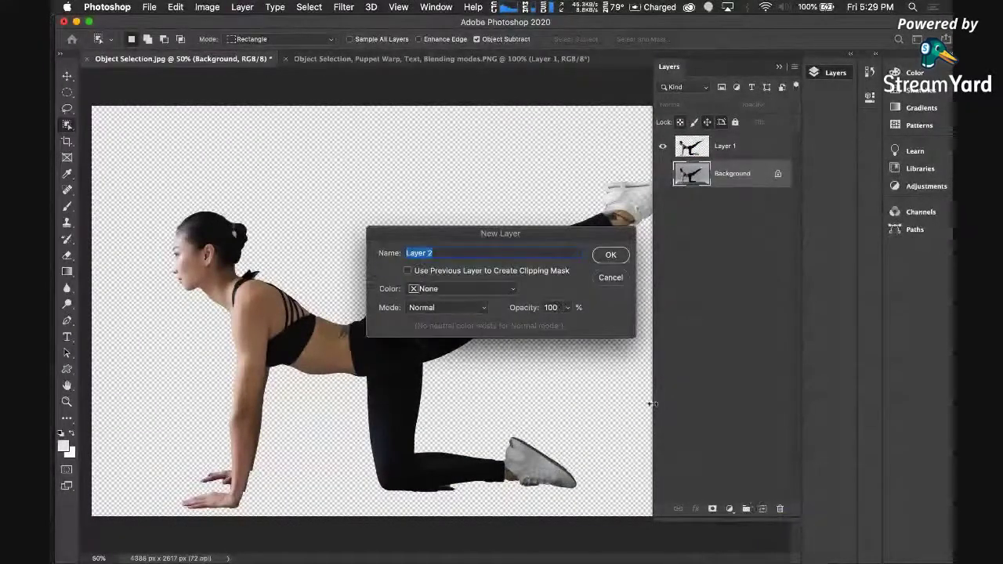
left_click(610, 278)
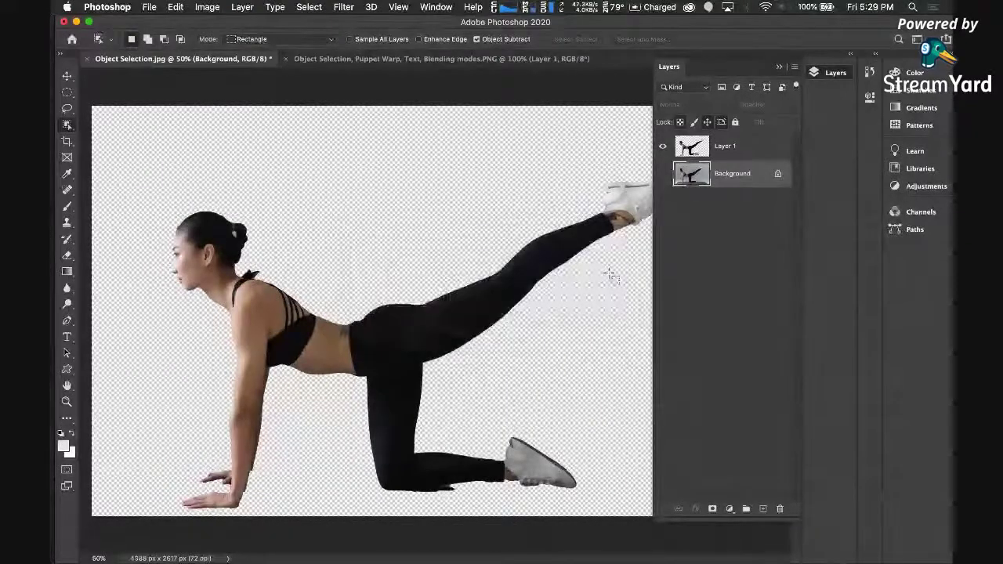
left_click(795, 74)
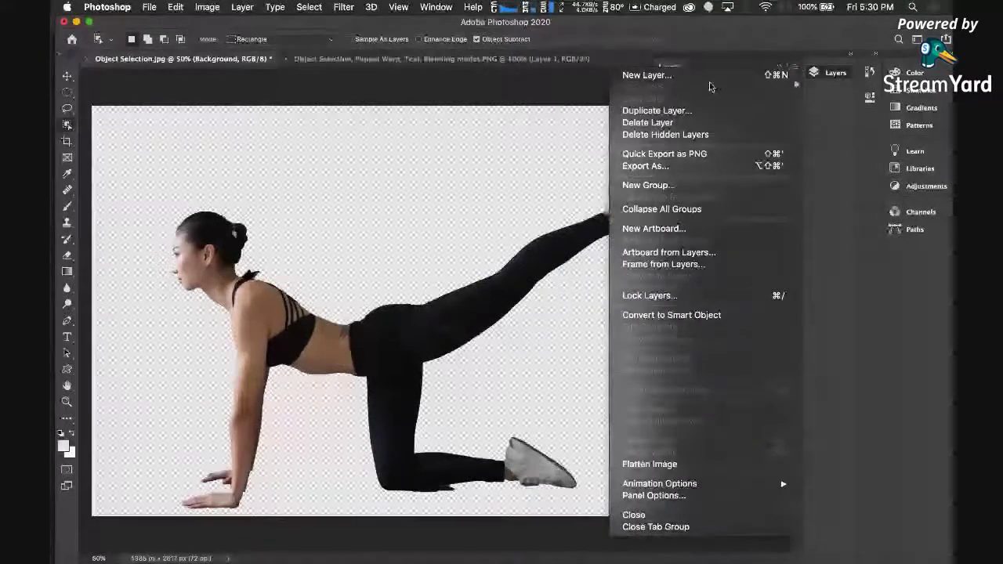
left_click(664, 75)
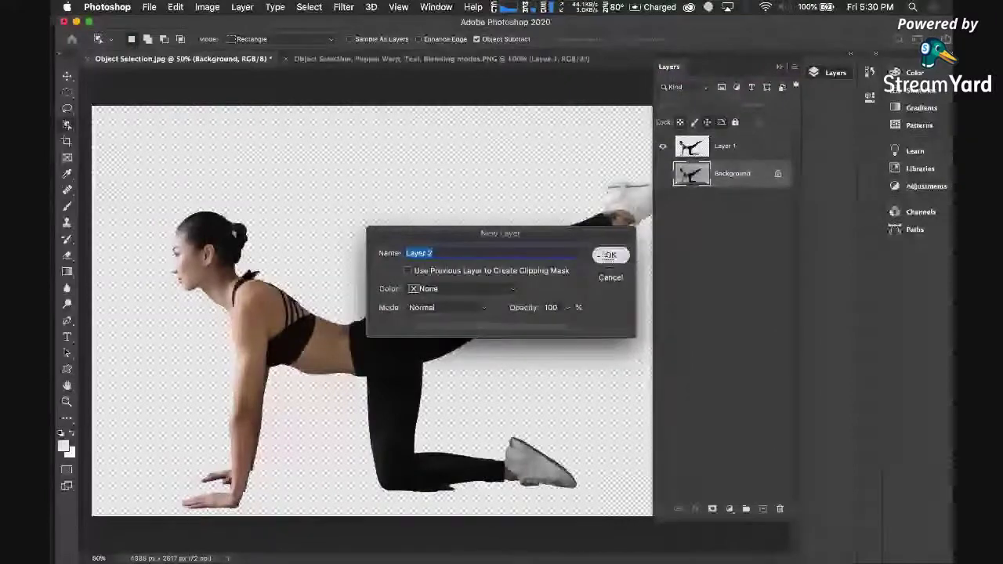
left_click(610, 255)
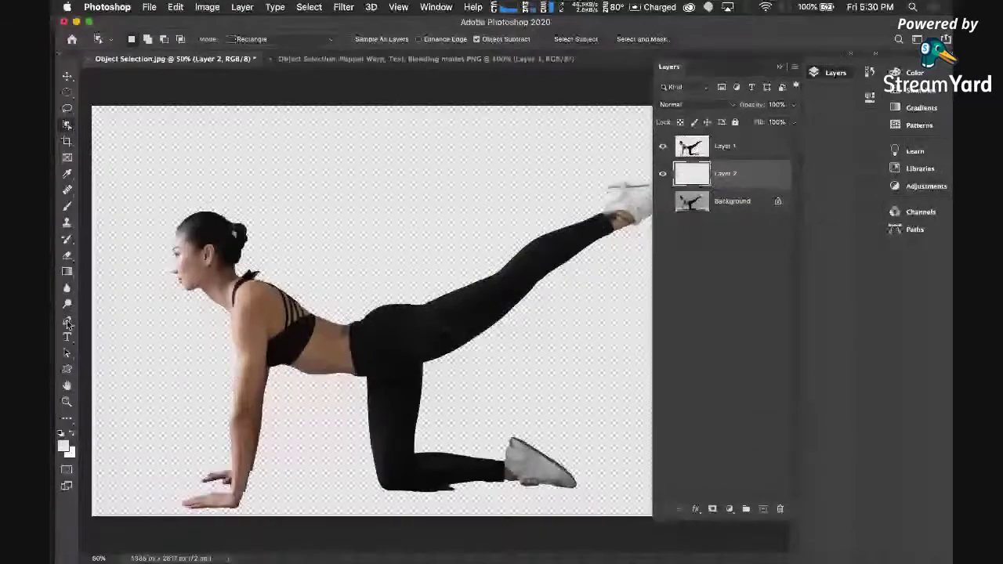
Fill Layer 2 with the Oranges red-orange-to-yellow gradient, red at the top and yellow at the bottom.
left_click(66, 271)
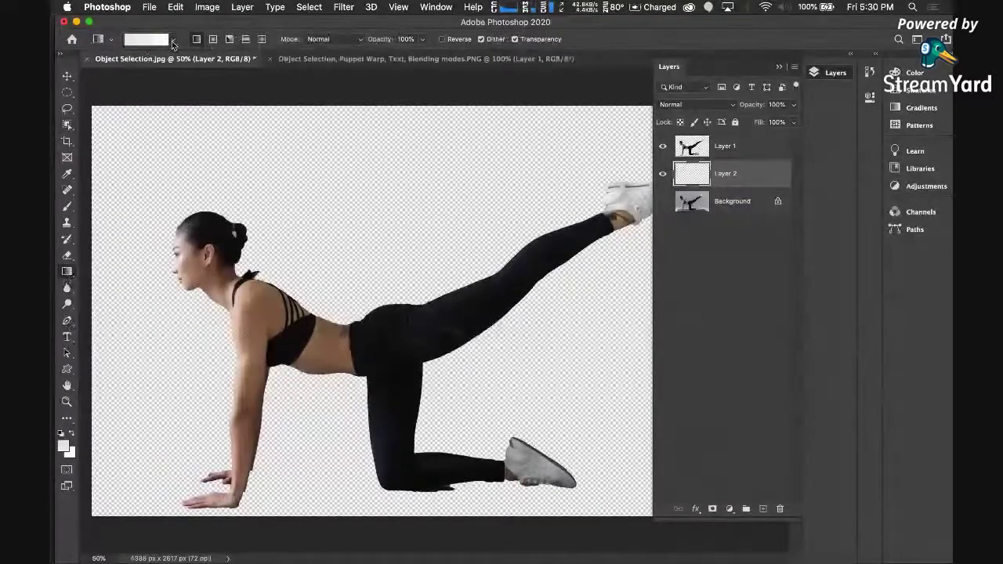
left_click(173, 43)
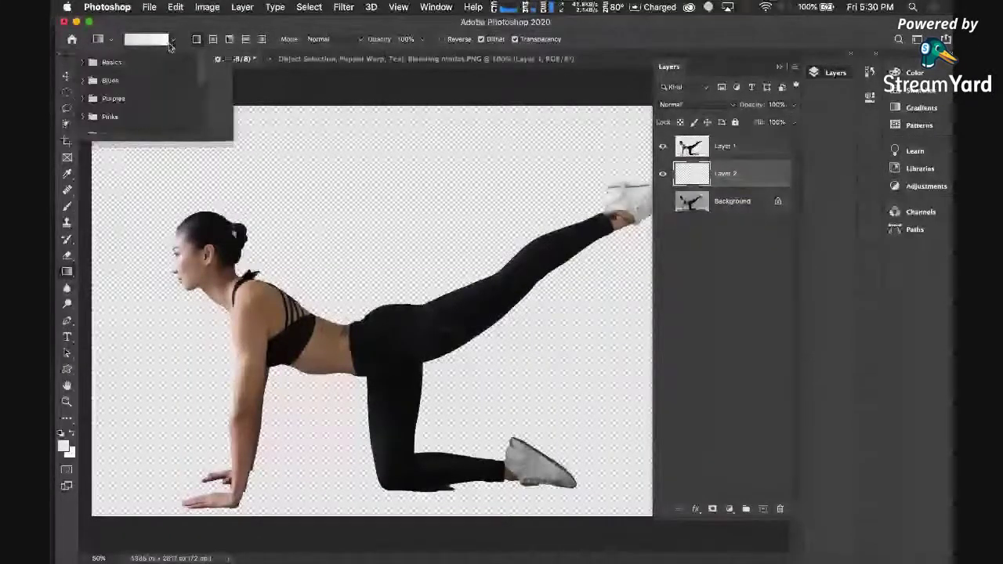
scroll(116, 88, "down", 3)
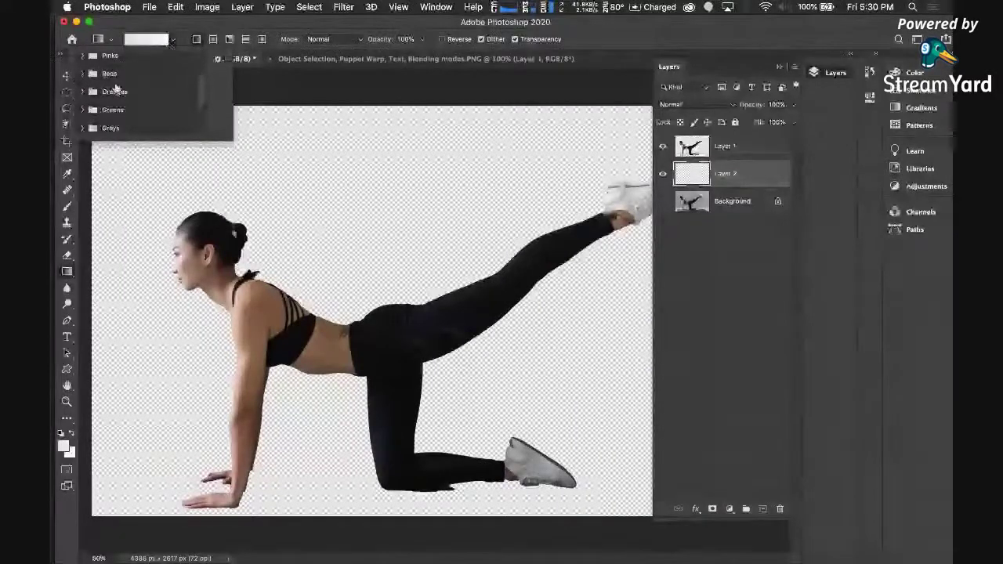
left_click(83, 92)
left_click(179, 112)
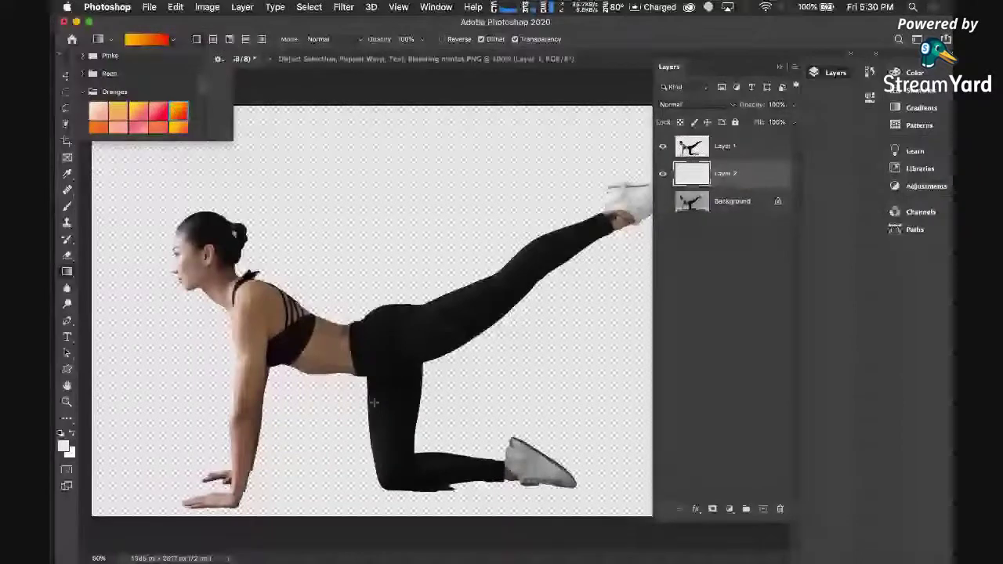
left_click(375, 454)
left_click_drag(378, 509, 380, 106)
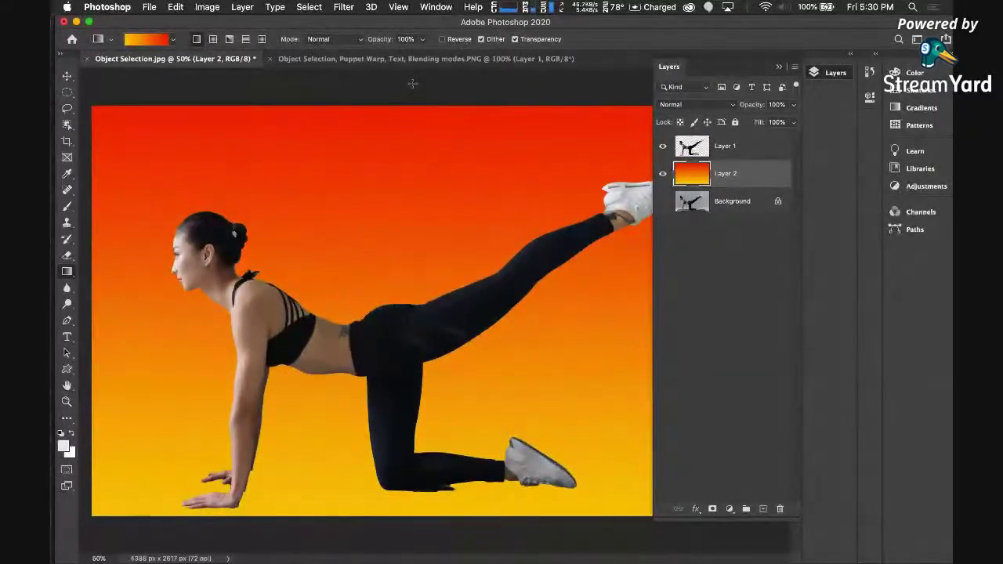
left_click(727, 149)
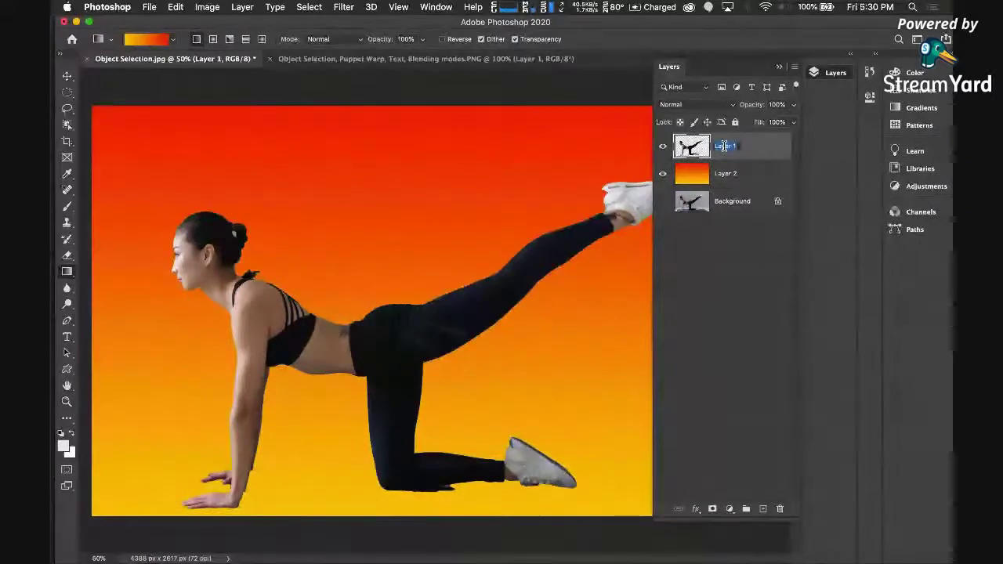
Rename Layer 1 to 'Yoga student'.
type("yog")
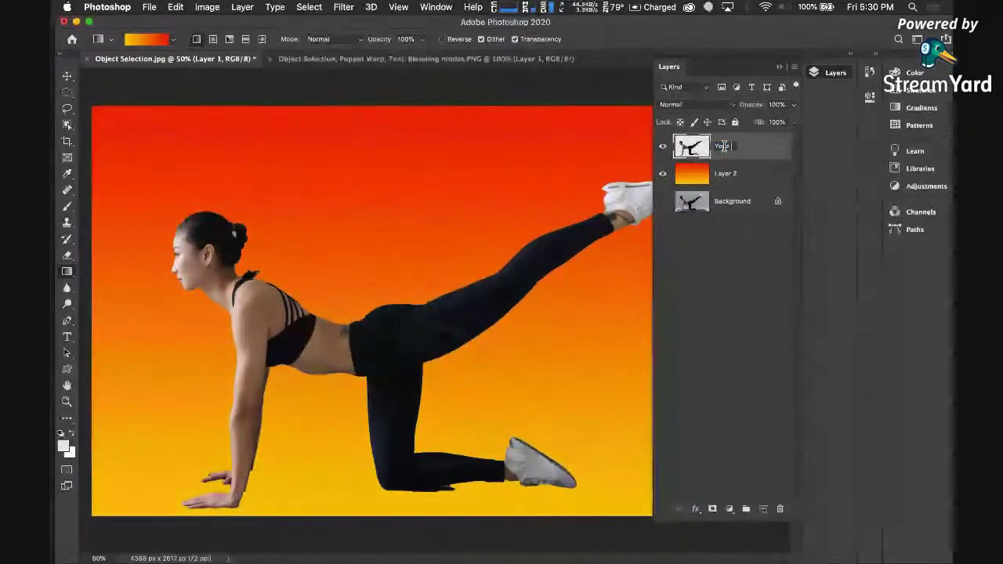
type("a stude")
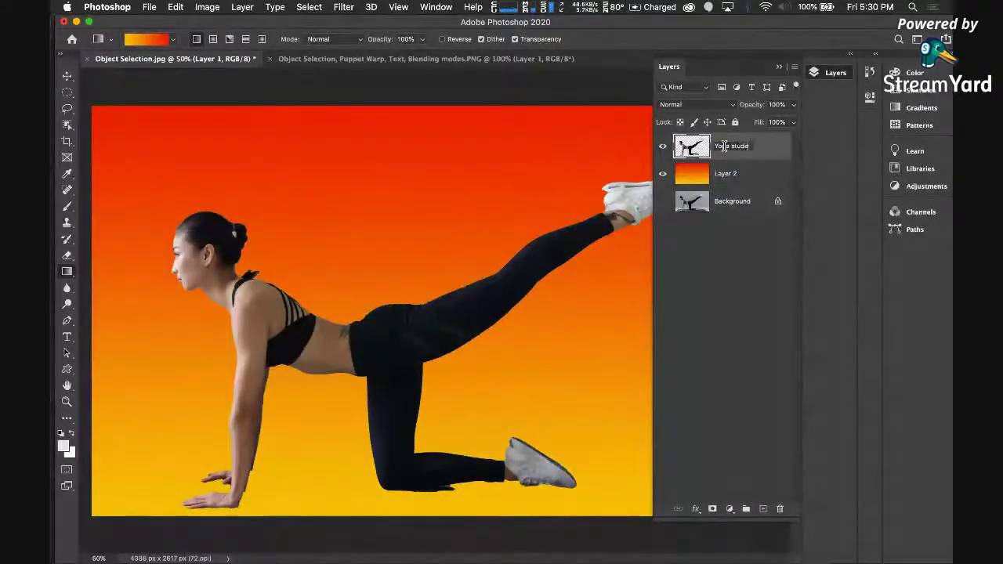
key("Return")
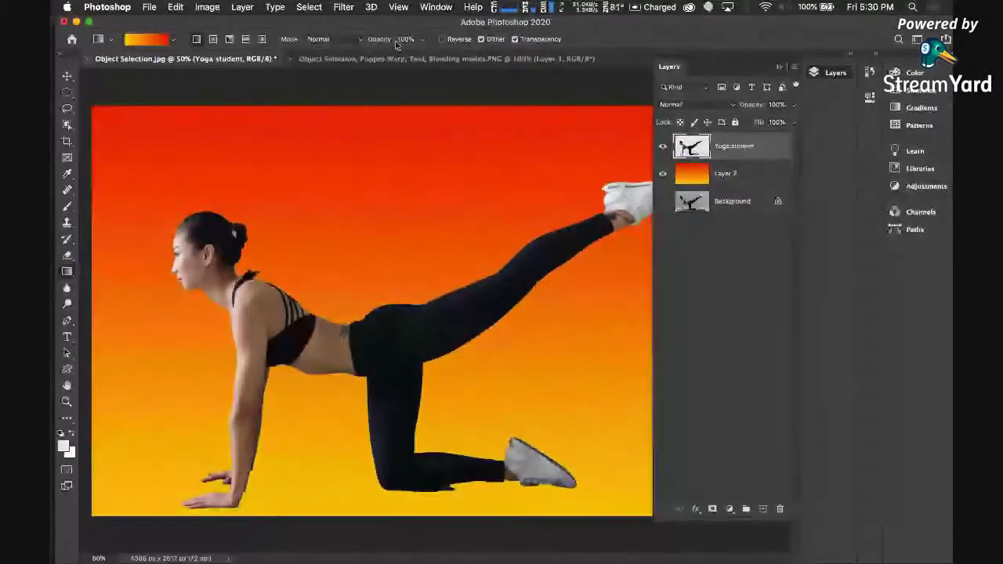
left_click(174, 10)
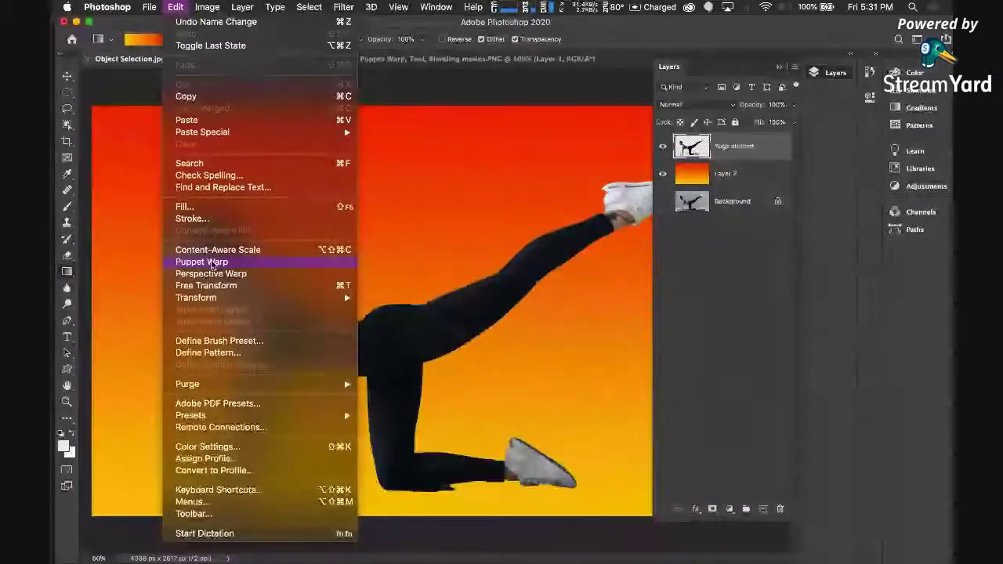
Start Puppet Warp and pin the woman's supporting hand, bent knee, kneeling foot and shoulder.
left_click(212, 263)
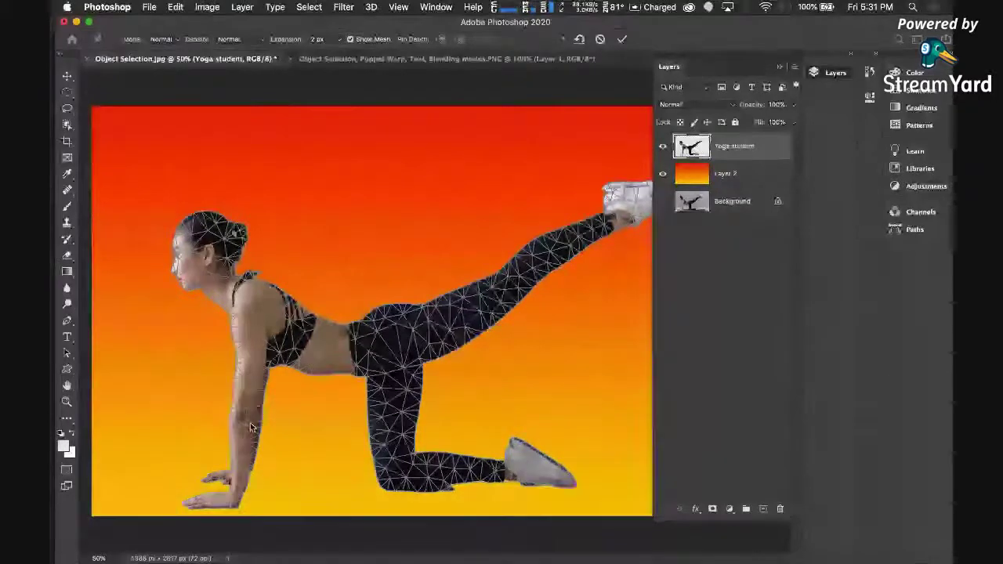
left_click(234, 502)
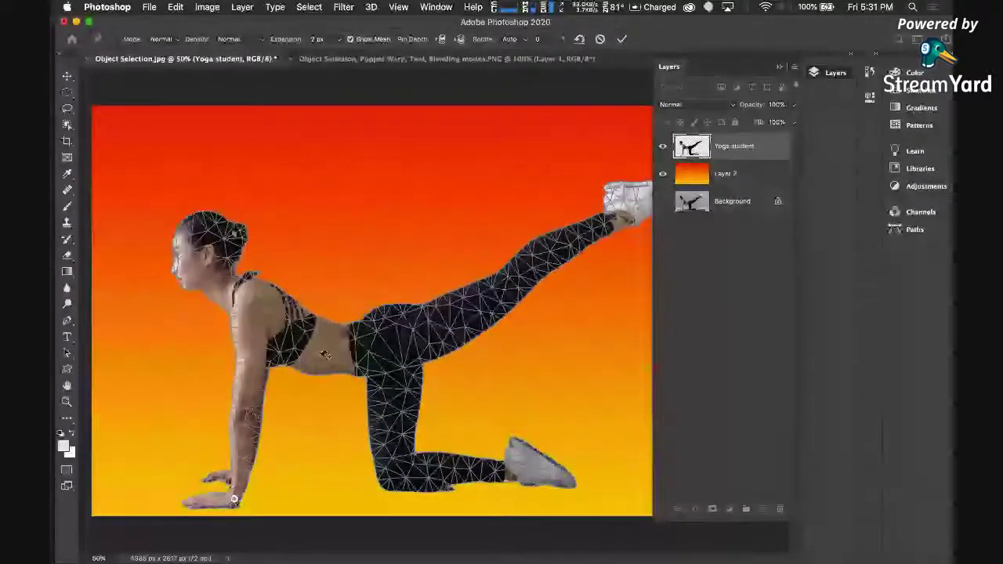
left_click(393, 485)
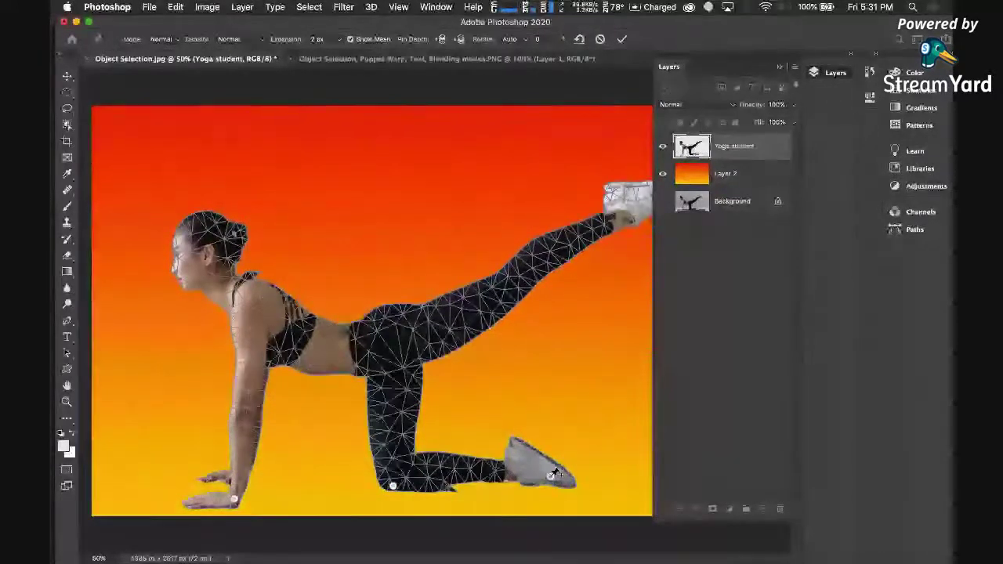
left_click(550, 474)
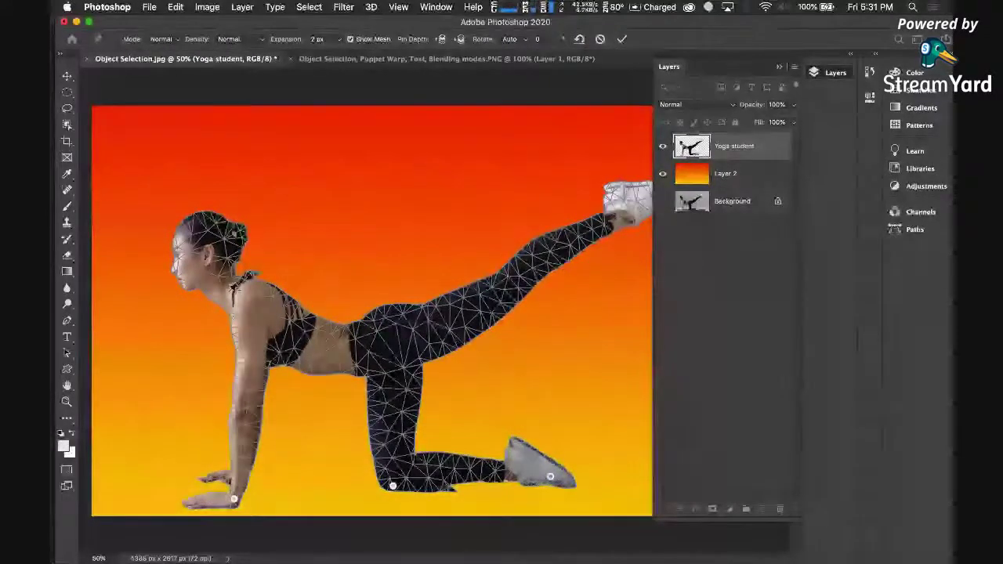
left_click(227, 288)
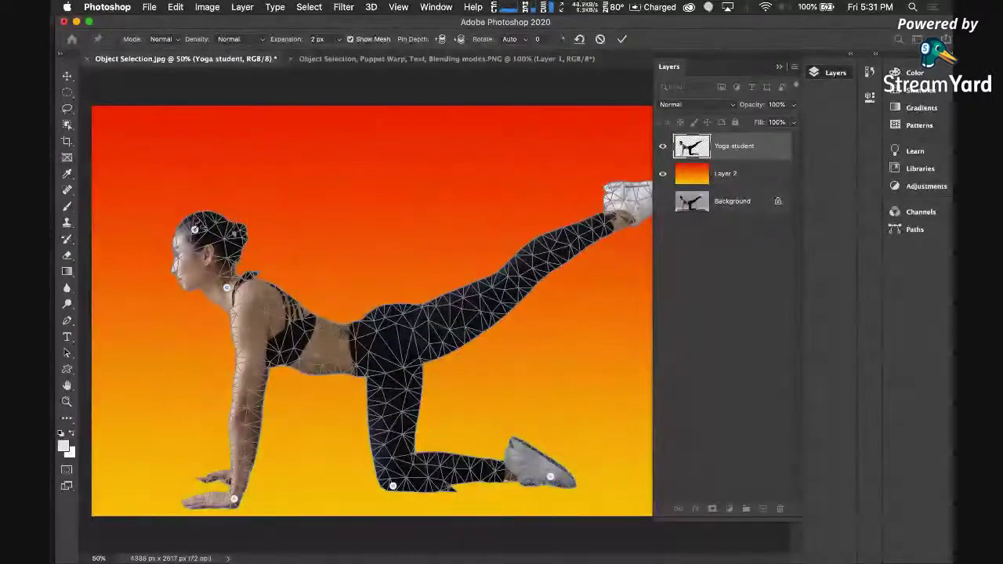
At 100% zoom, drag the head pin to tilt the woman's head downward.
key("super+equal")
key("super+equal")
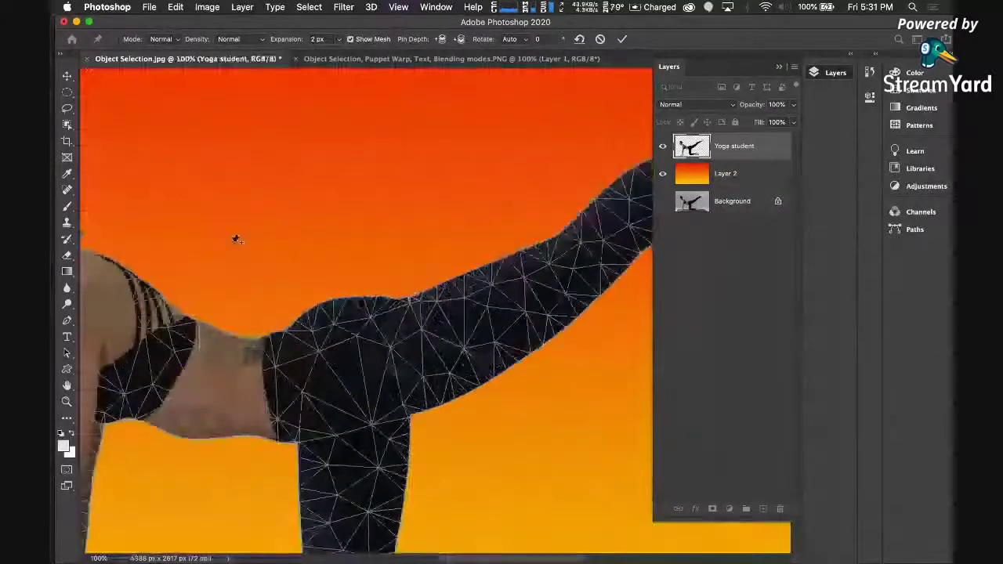
scroll(235, 235, "left", 5)
scroll(235, 235, "down", 2)
scroll(236, 238, "left", 5)
scroll(237, 239, "up", 1)
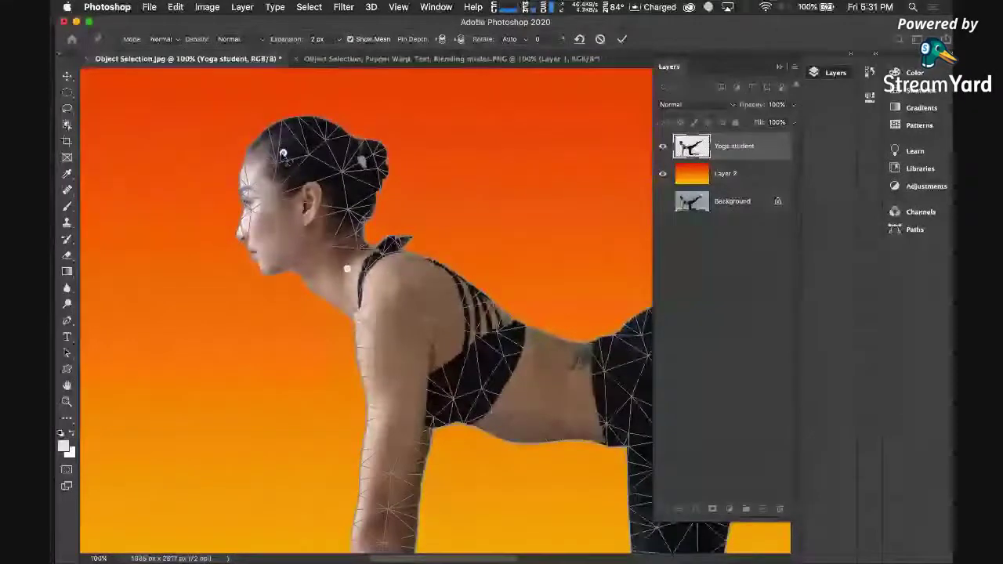
left_click_drag(283, 153, 255, 183)
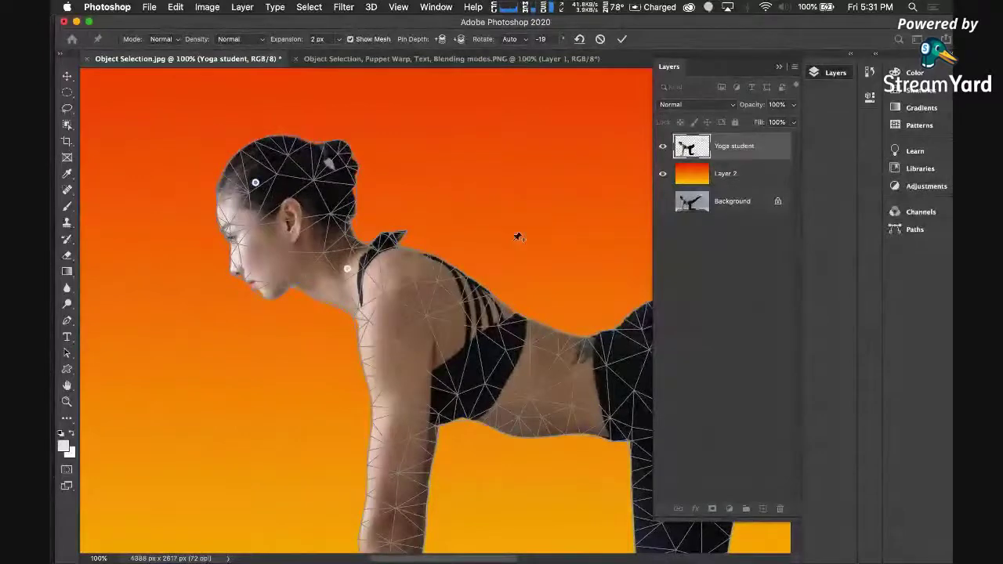
Pin the thigh and hip, then lower and straighten the raised leg, moving its foot down-right.
scroll(509, 298, "down", 3)
scroll(508, 306, "right", 10)
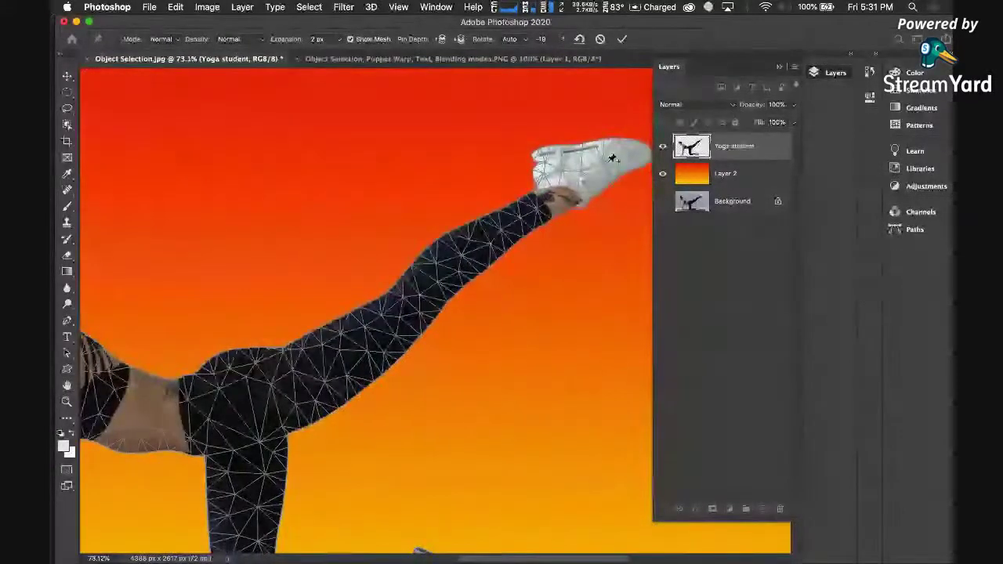
left_click_drag(613, 157, 607, 161)
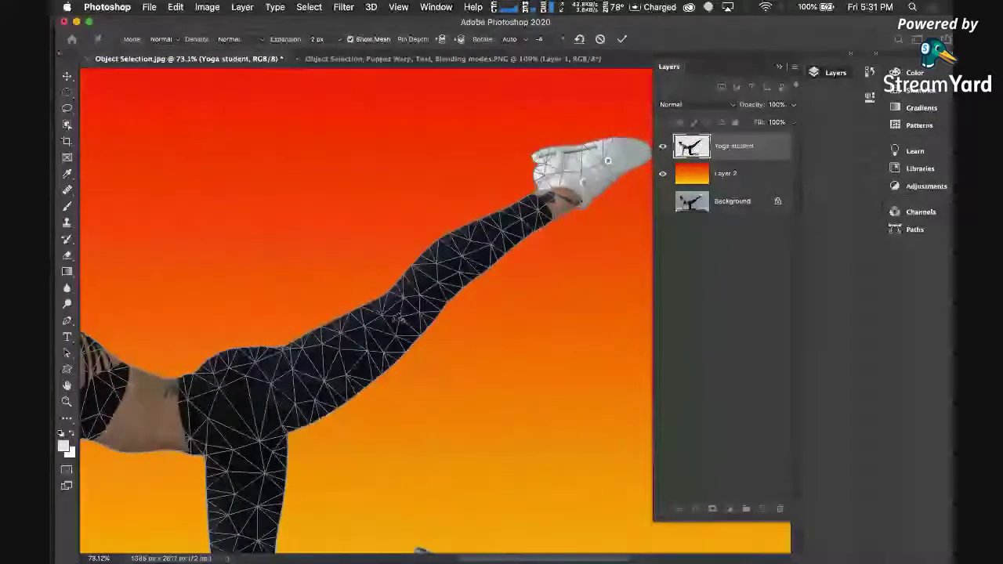
left_click_drag(403, 312, 409, 309)
left_click(266, 387)
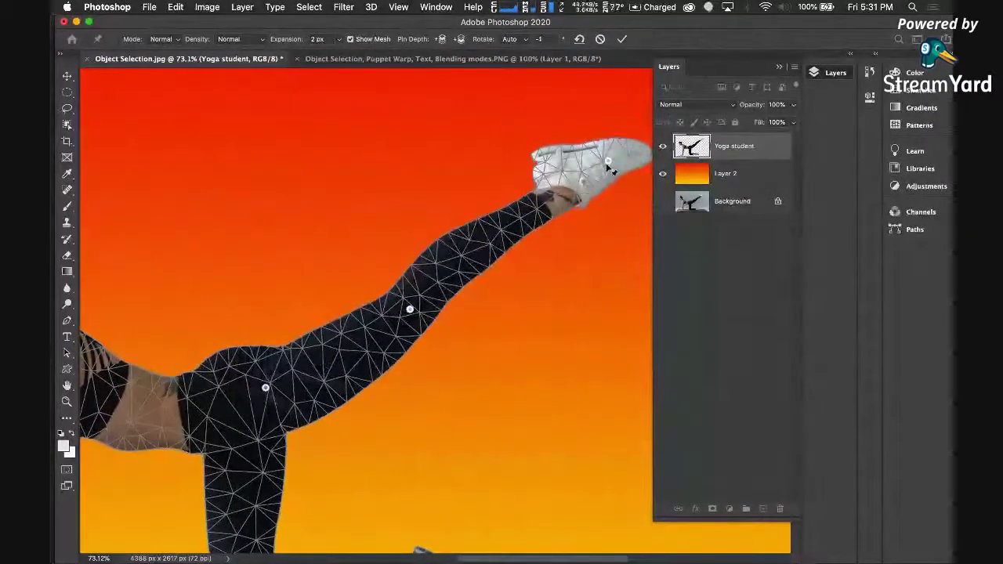
left_click_drag(608, 162, 615, 178)
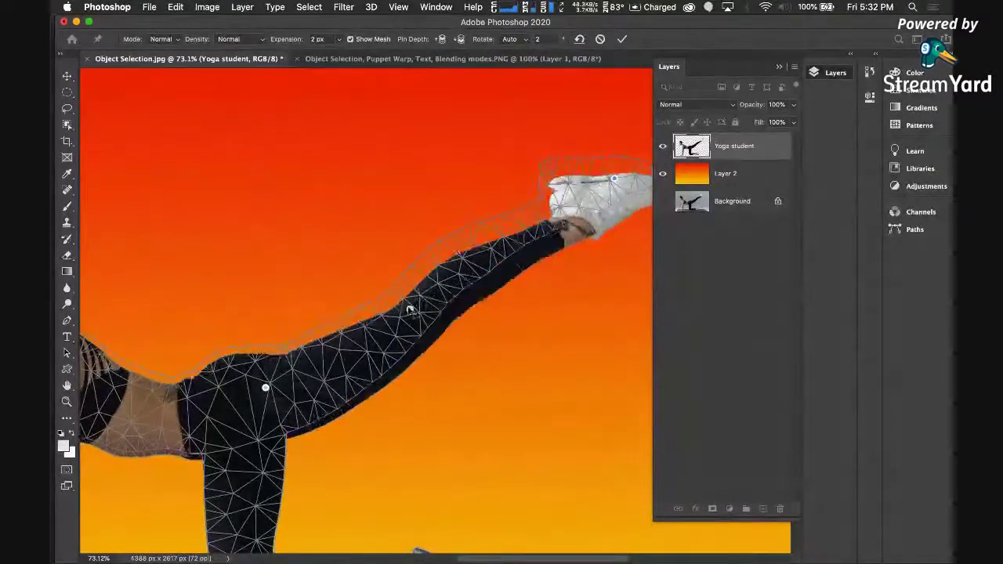
left_click_drag(410, 310, 418, 326)
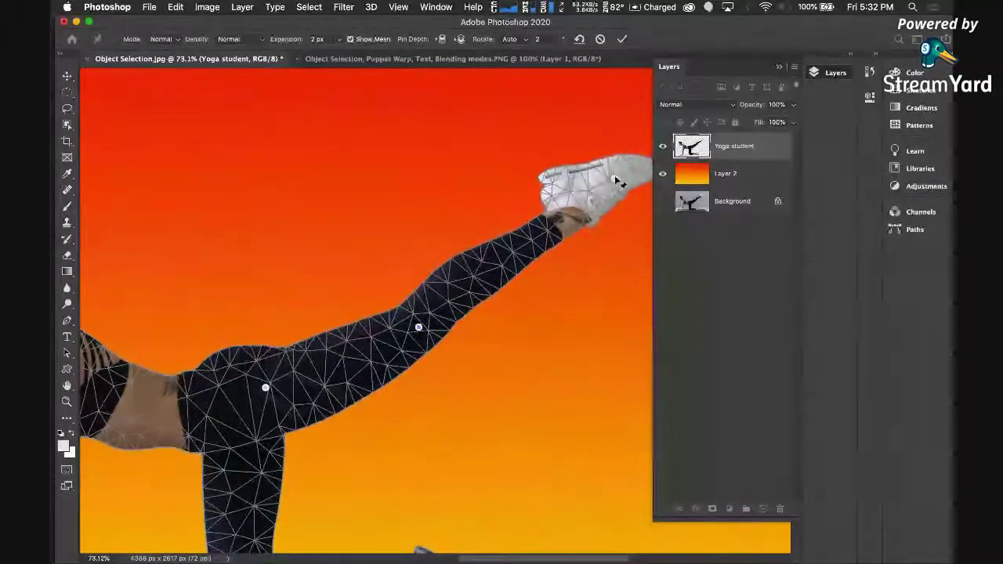
left_click_drag(614, 179, 632, 219)
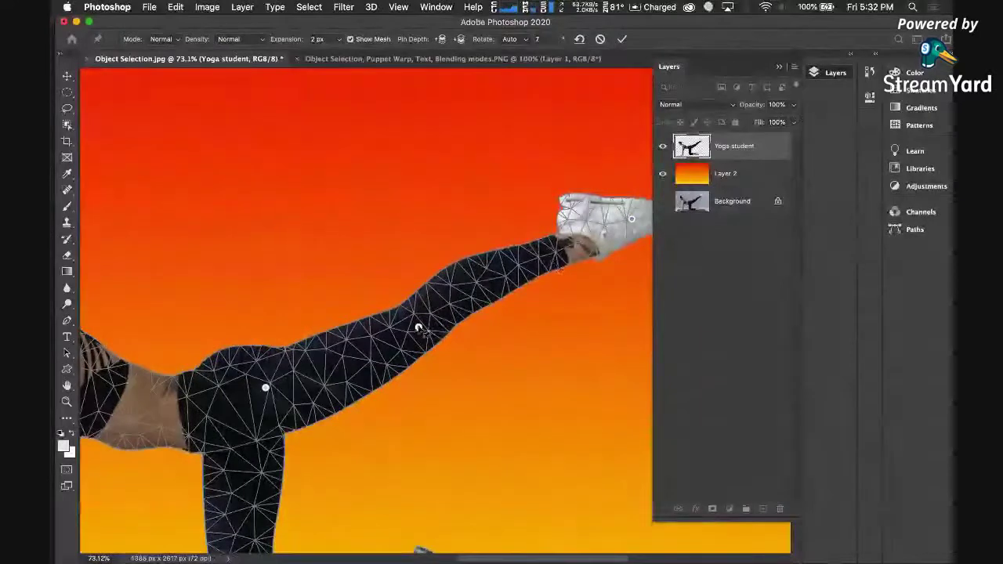
left_click_drag(419, 326, 421, 339)
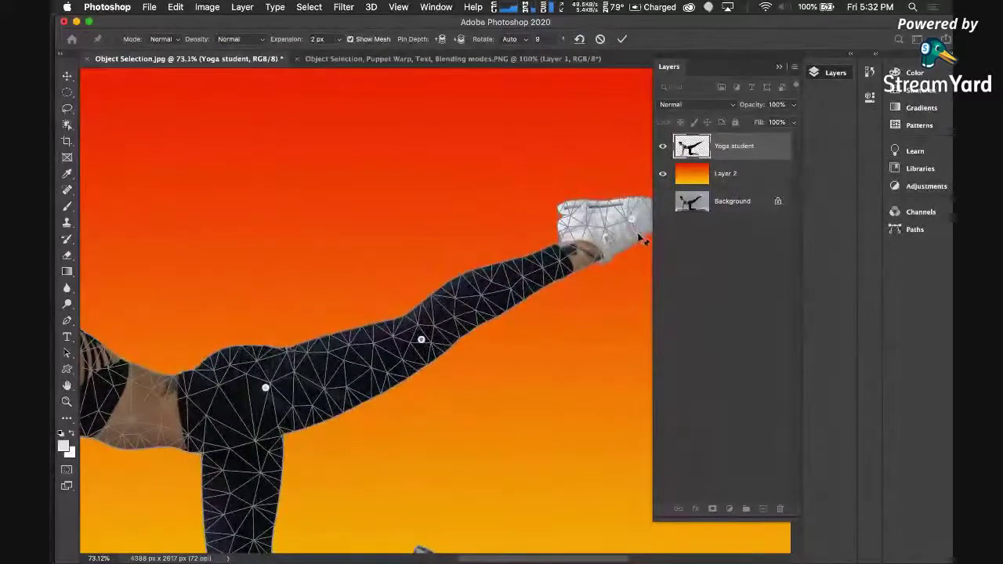
left_click_drag(631, 218, 645, 233)
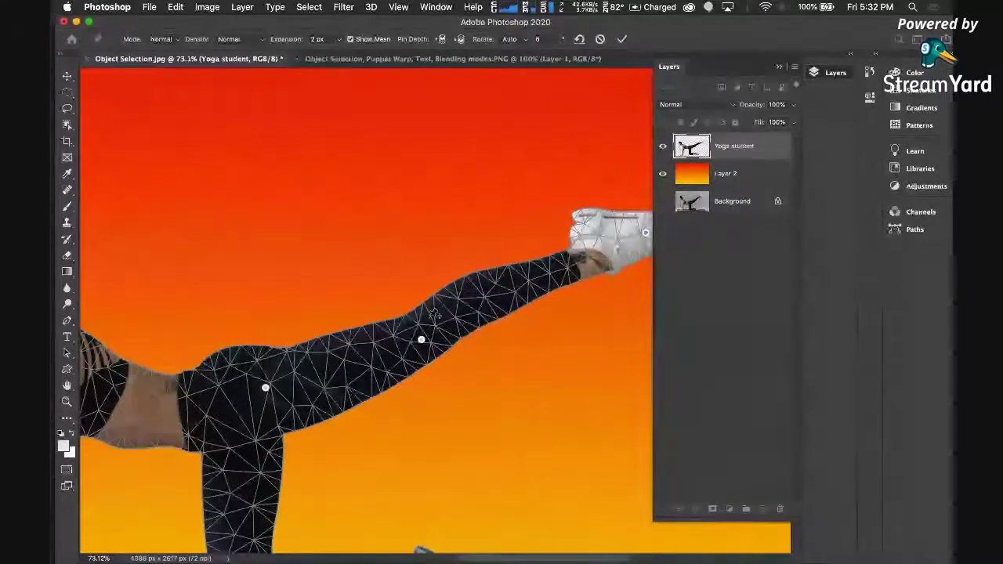
key("super+minus")
key("super+minus")
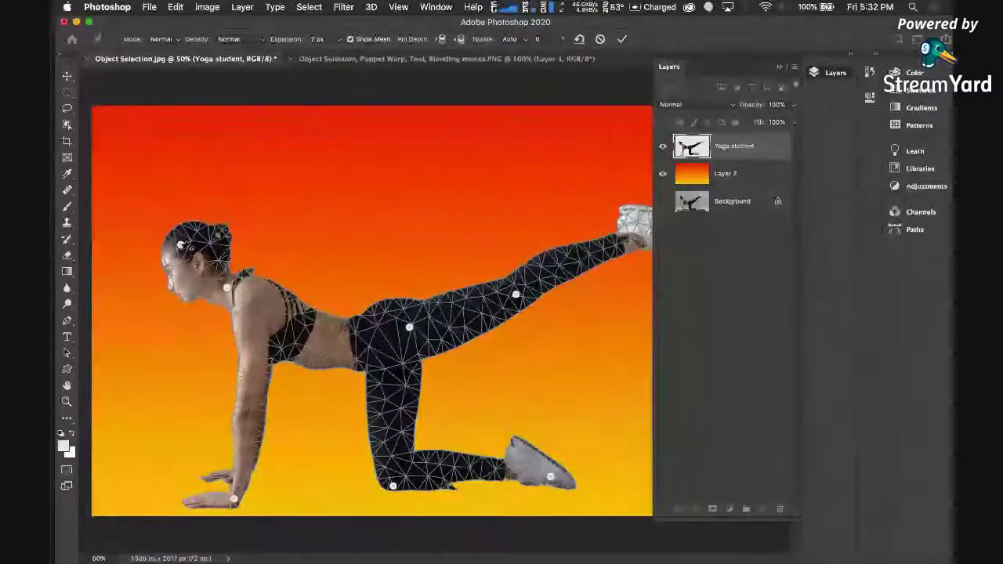
Rotate the head pin to about -24°, nudge the kneeling foot, and commit the Puppet Warp.
left_click_drag(181, 245, 186, 263)
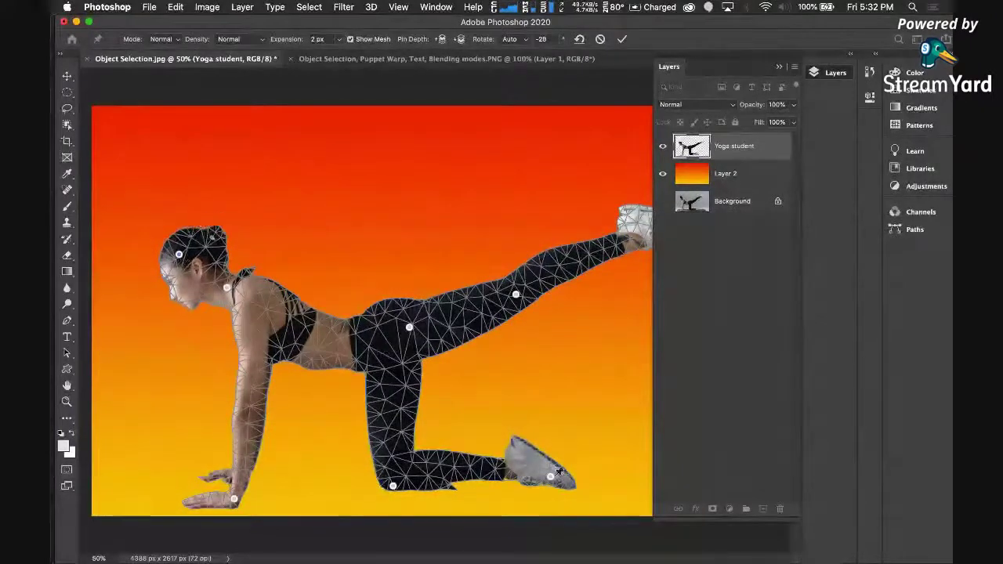
left_click_drag(551, 474, 548, 464)
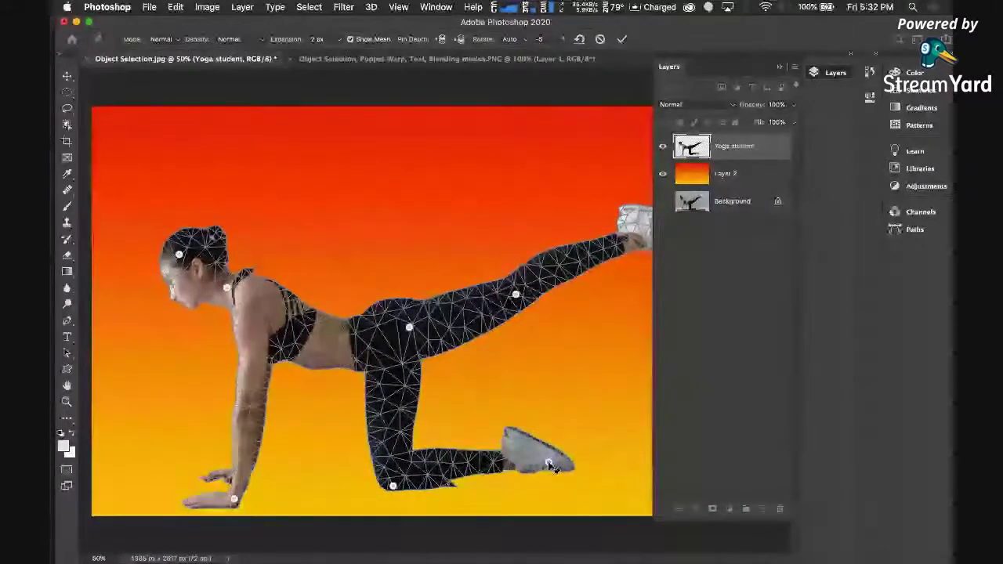
key("Return")
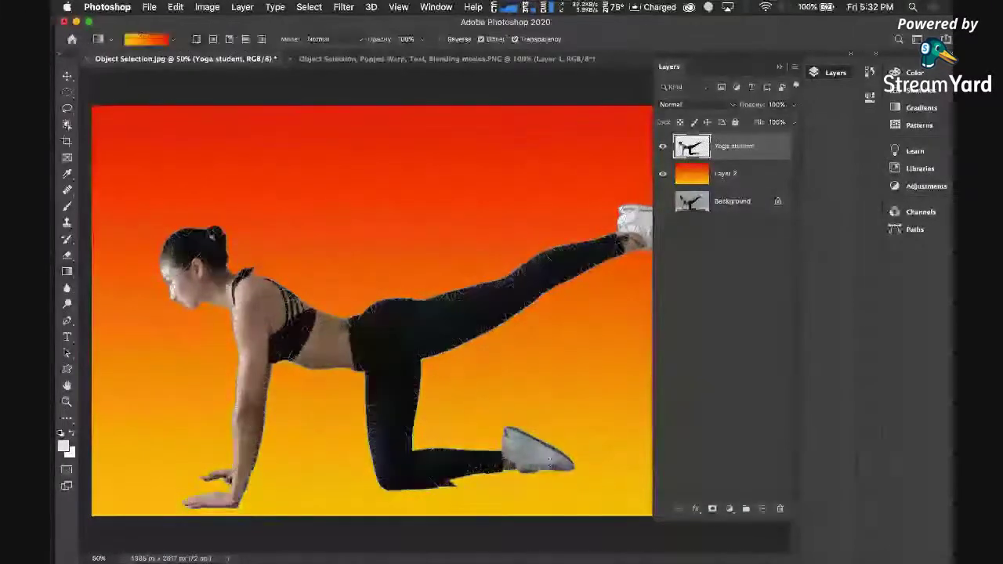
left_click(662, 202, "alt")
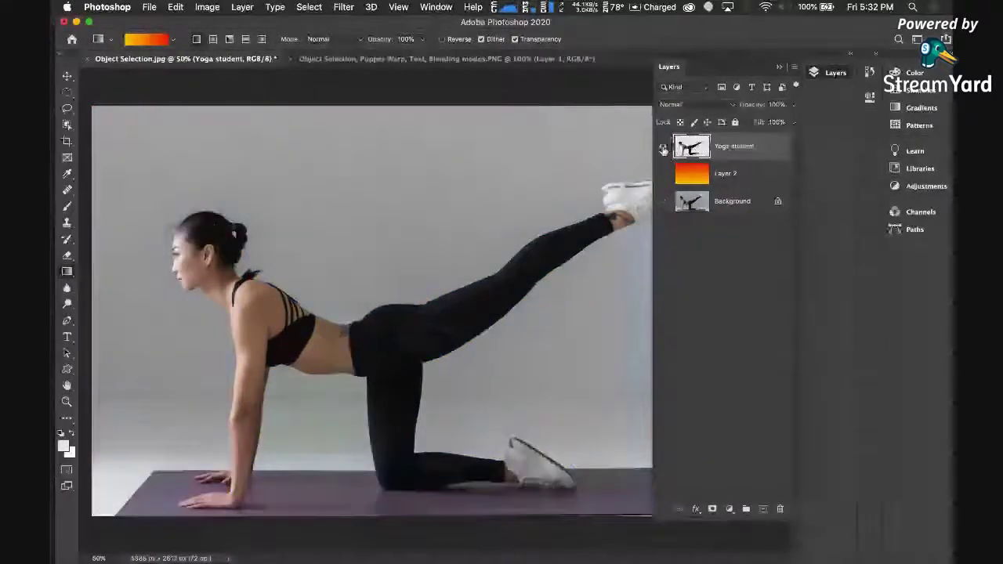
left_click(663, 147, "alt")
left_click(663, 203, "alt")
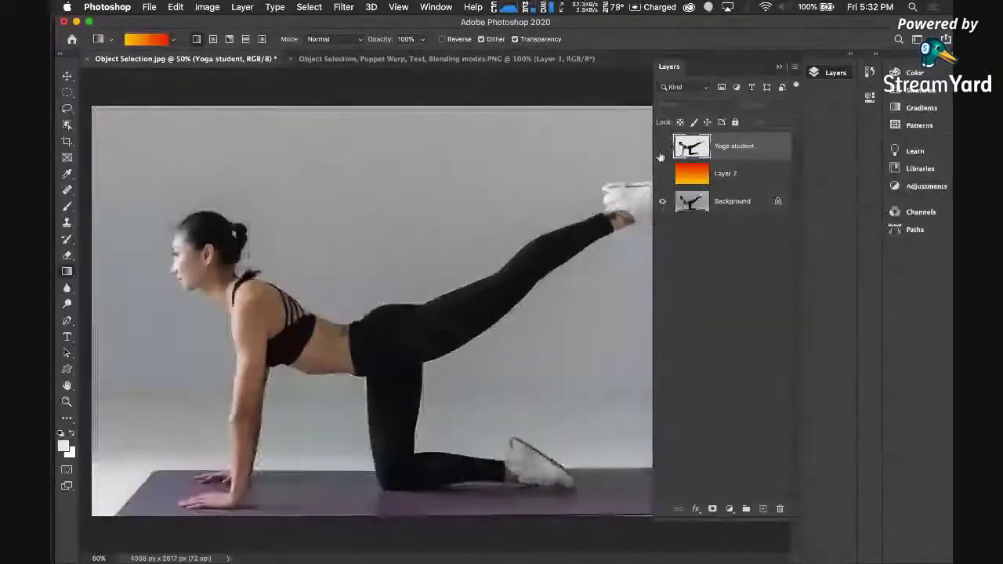
left_click(663, 203, "alt")
left_click(662, 203, "alt")
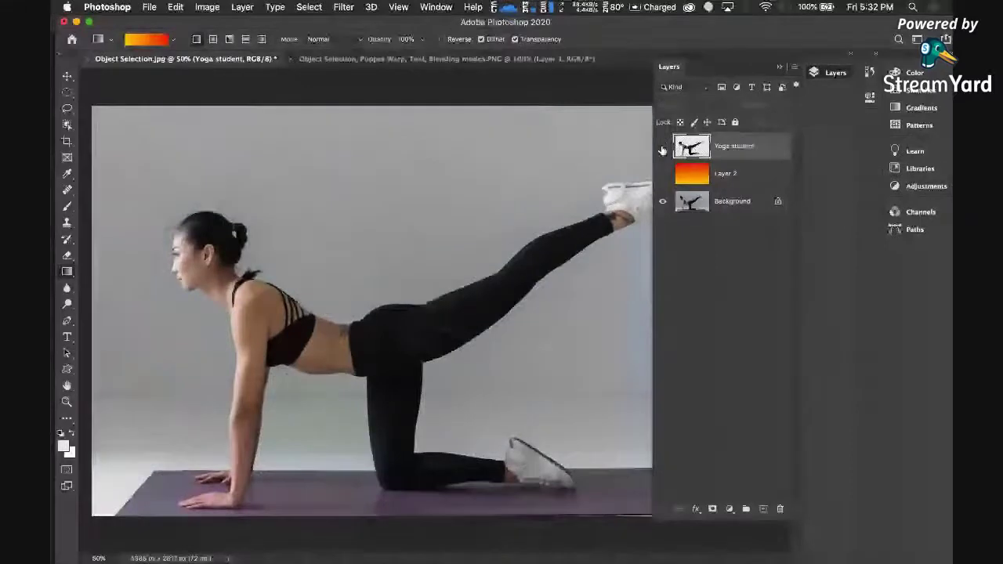
left_click(663, 201, "alt")
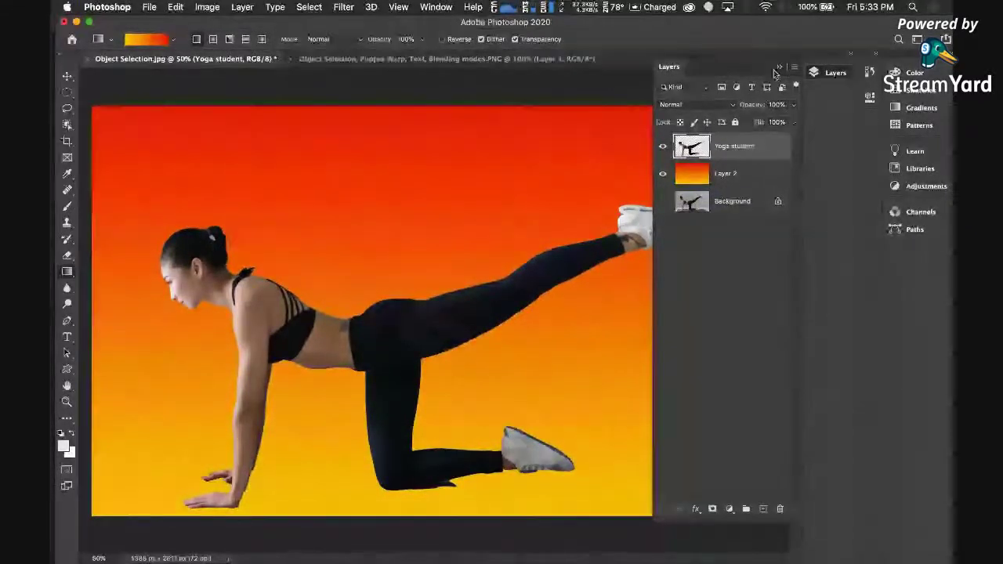
View the finished poster, collapse the Layers panel, and go back to Object Selection.jpg.
left_click(458, 59)
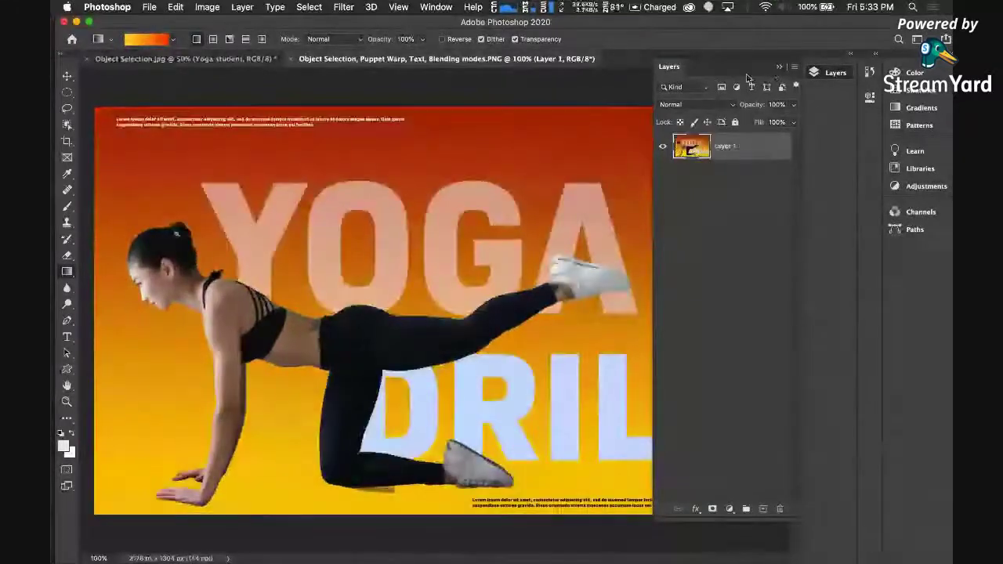
left_click(779, 67)
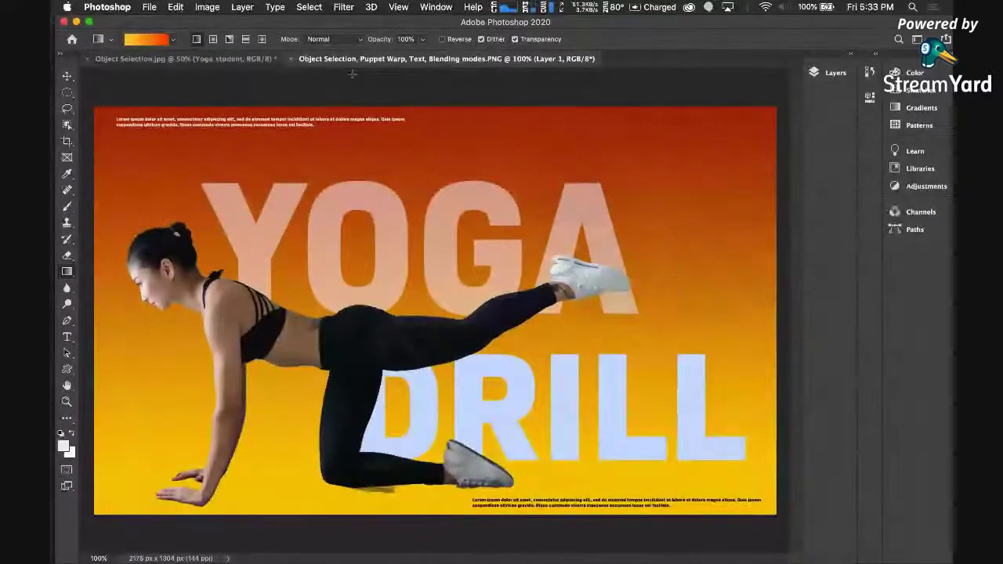
left_click(239, 59)
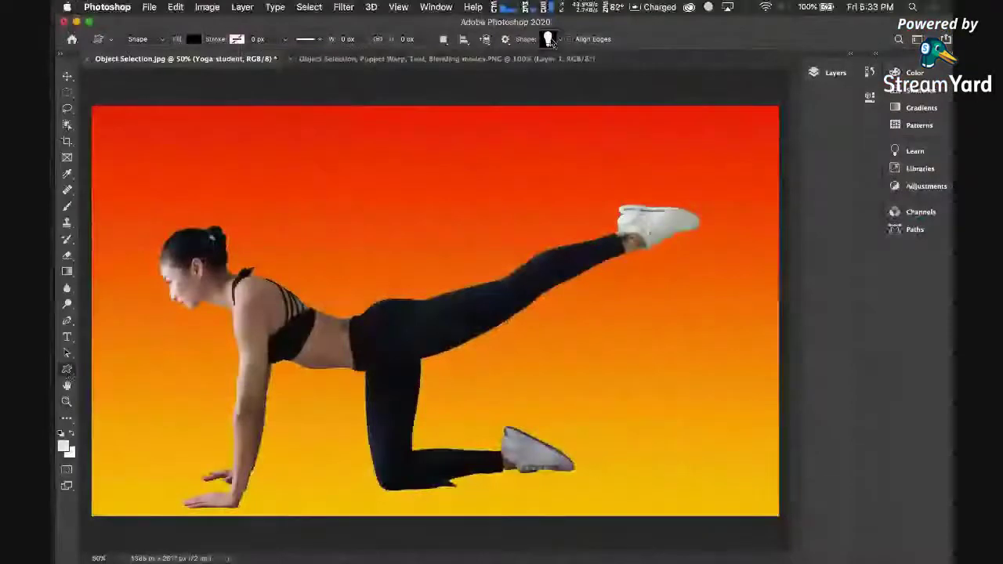
Choose the Shape 43 flower from the Flowers set in the custom shape picker.
left_click(551, 40)
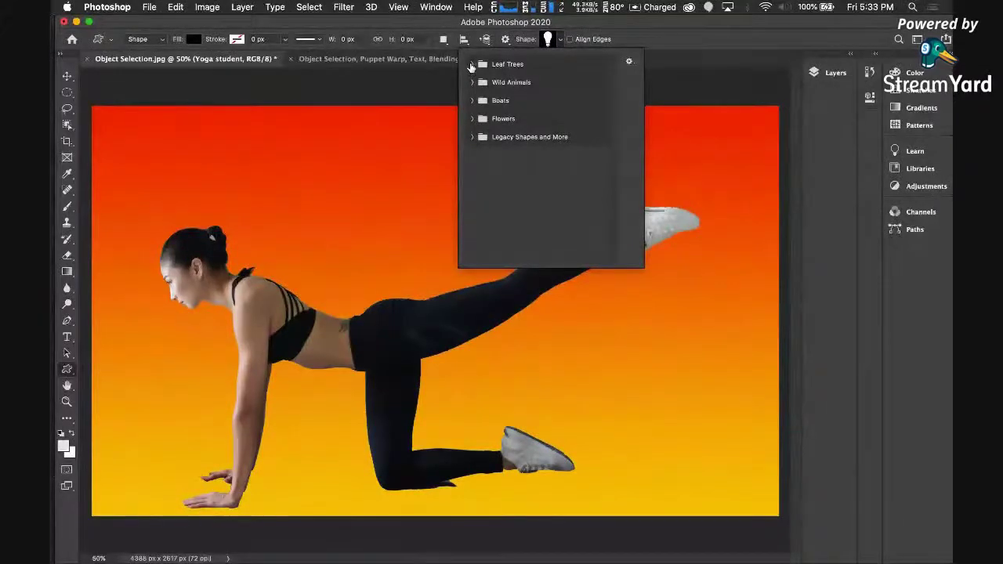
left_click(472, 64)
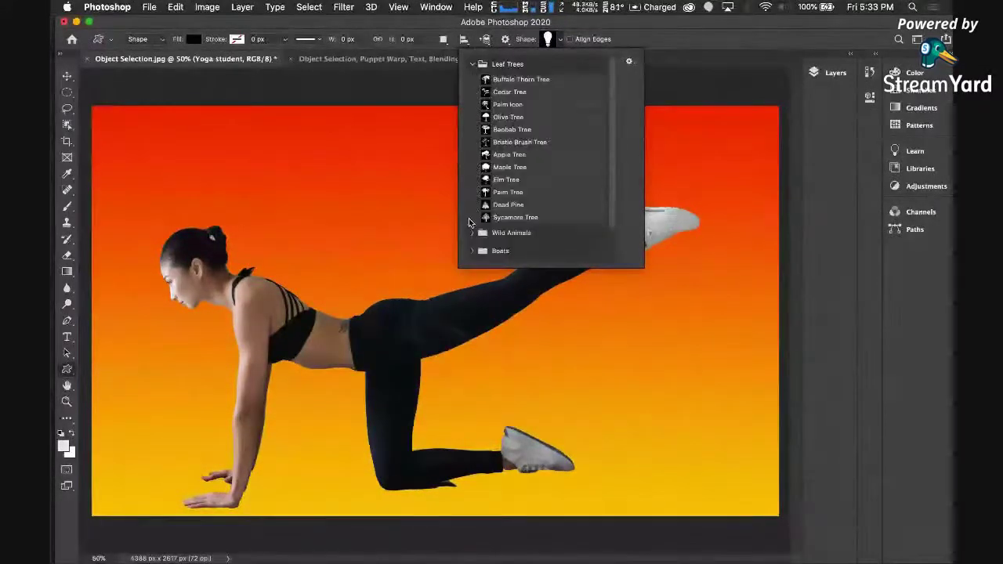
scroll(484, 222, "down", 2)
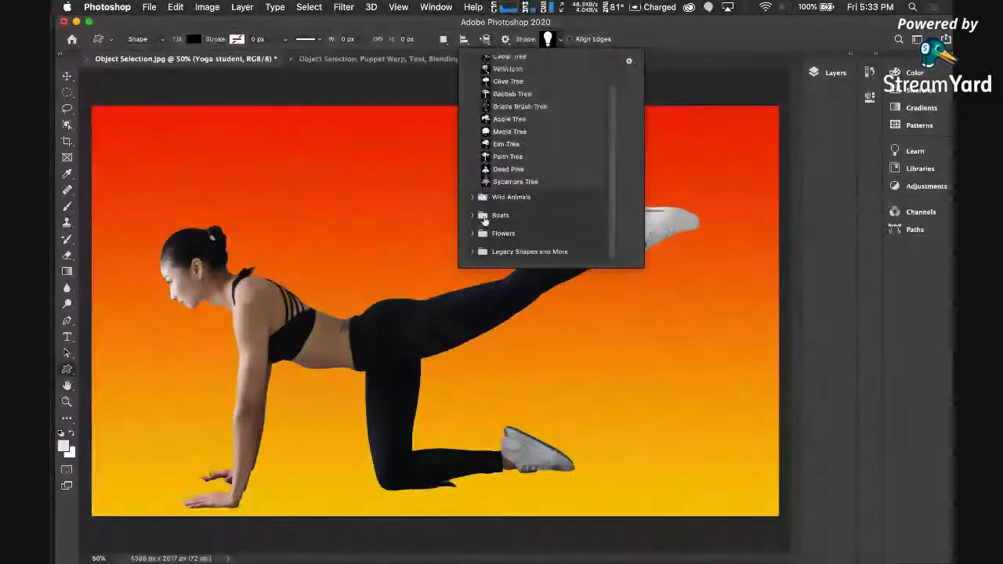
left_click(472, 233)
scroll(595, 225, "down", 8)
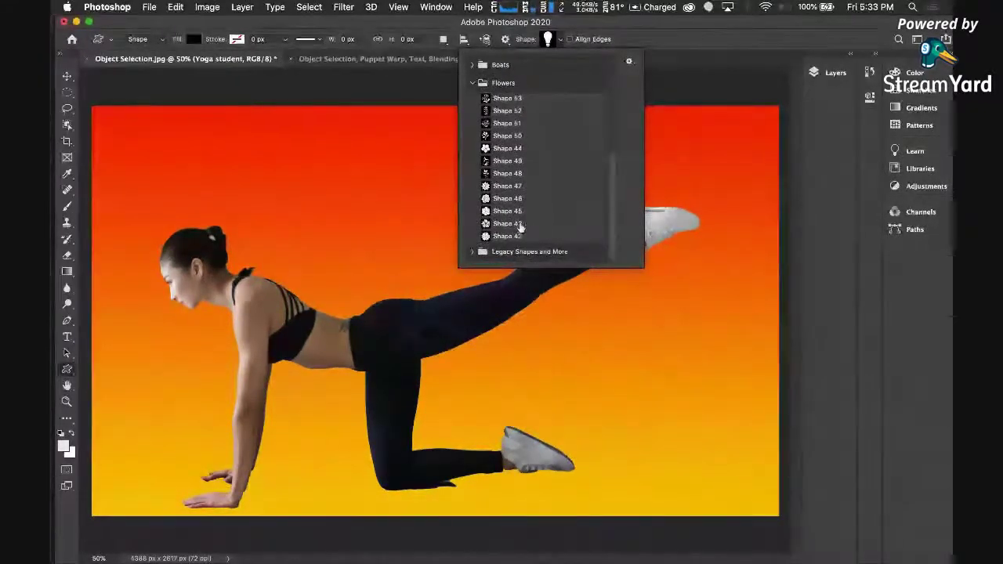
left_click(514, 224)
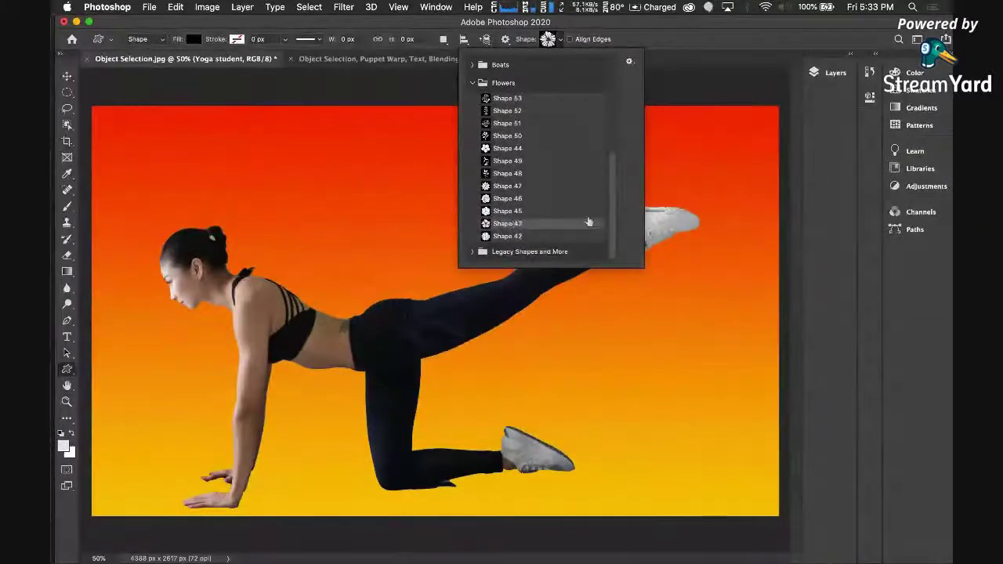
left_click(734, 138)
Draw a large flower custom shape over the raised foot and change its fill from black to white.
left_click_drag(733, 129, 443, 337)
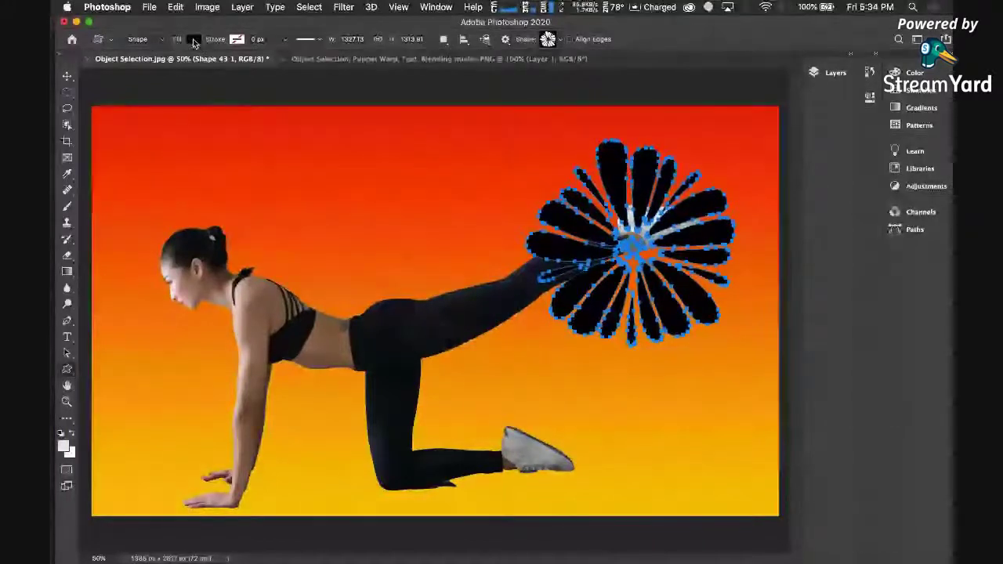
left_click(194, 41)
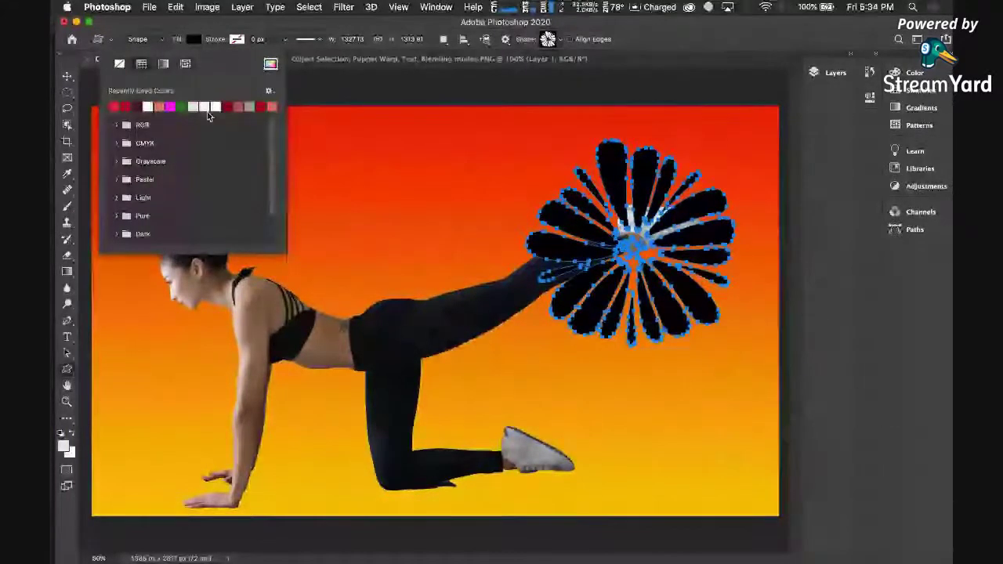
left_click(208, 110)
key("v")
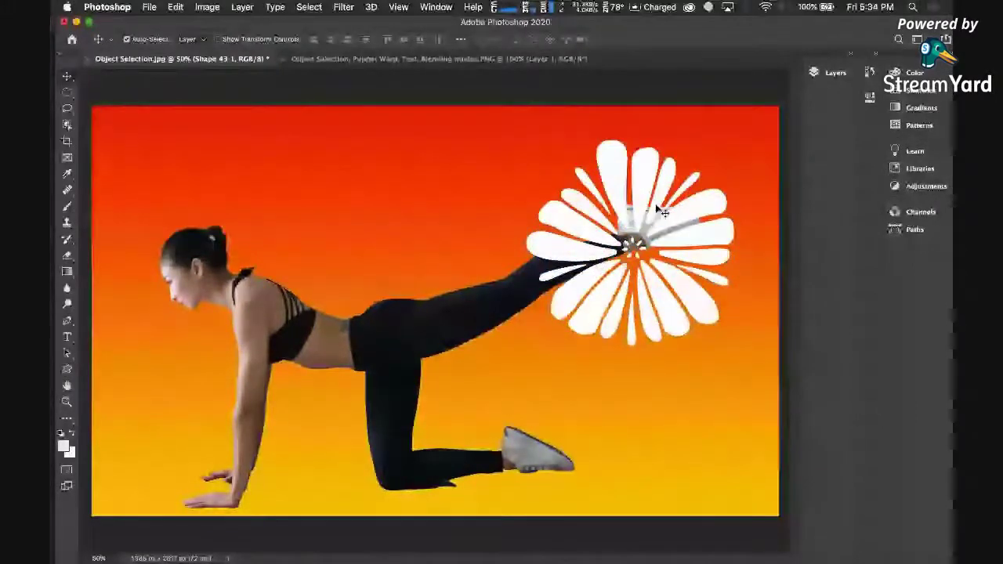
Put the Shape 43 1 flower beneath the Yoga student layer, centre it behind the leg, at 40% opacity.
left_click_drag(659, 210, 666, 187)
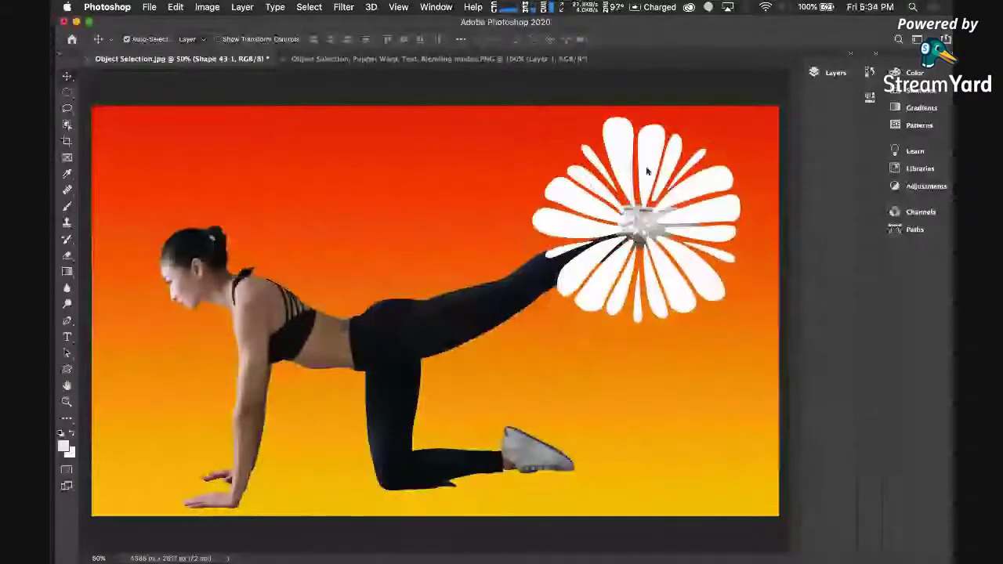
left_click(815, 74)
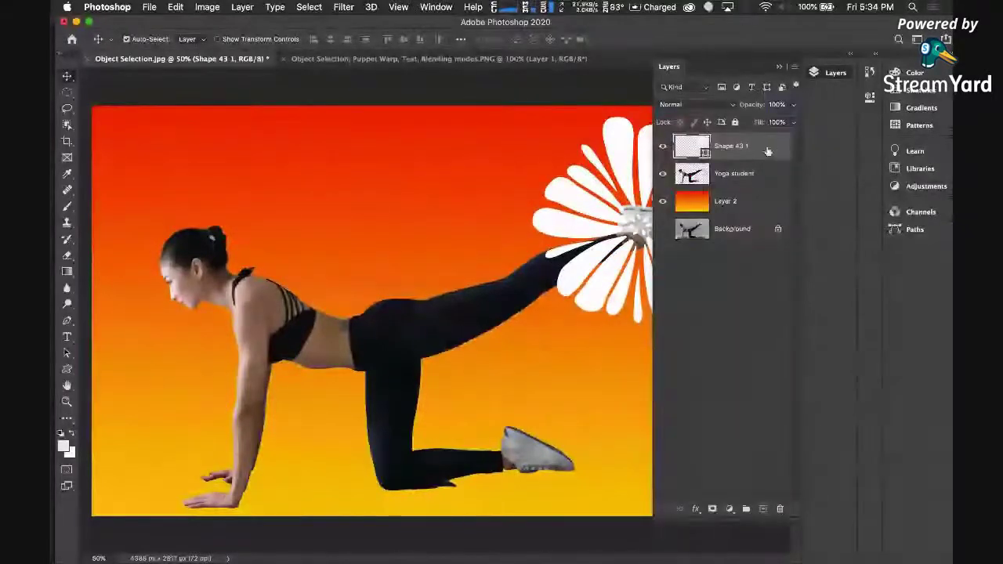
left_click_drag(767, 151, 762, 194)
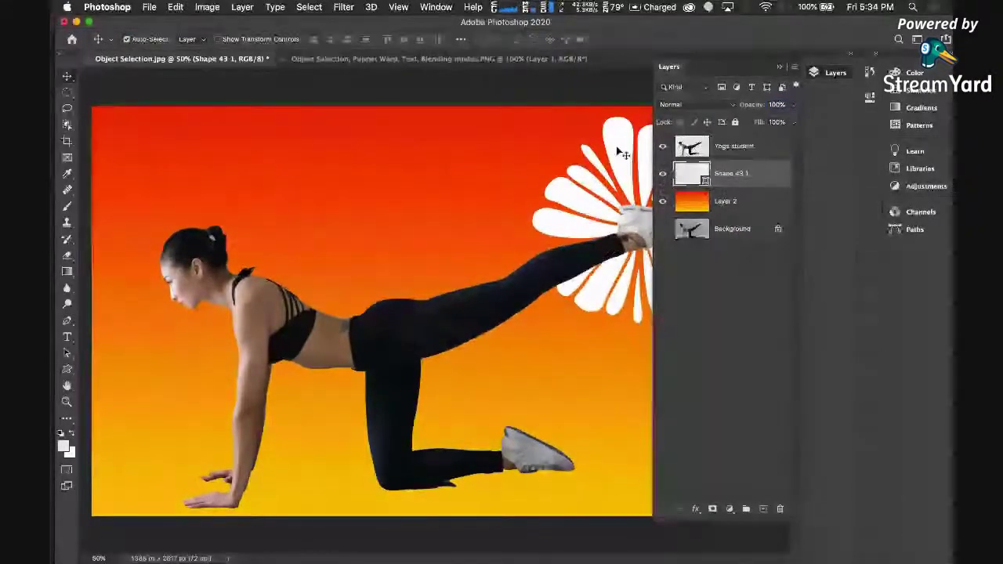
left_click_drag(619, 152, 576, 141)
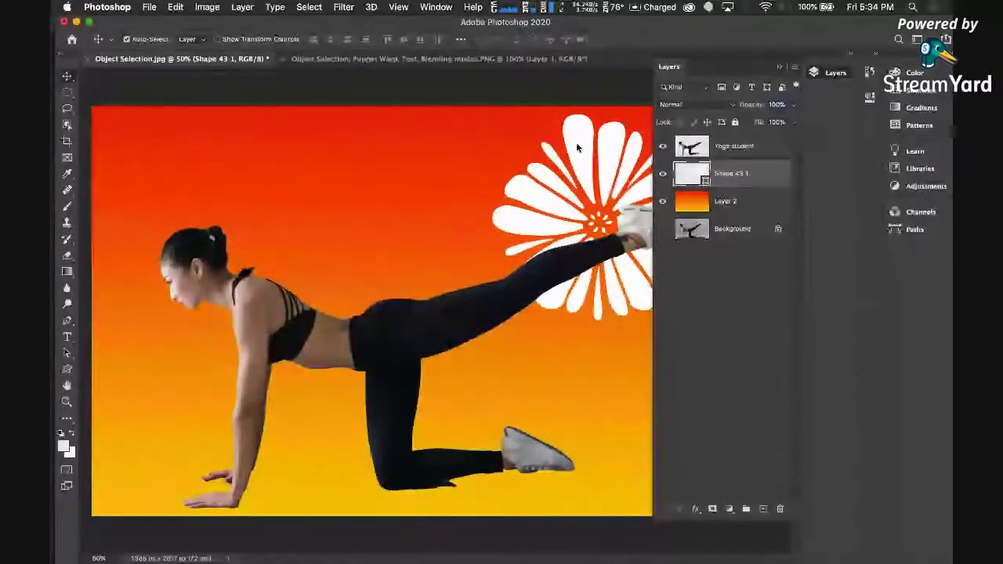
key("4")
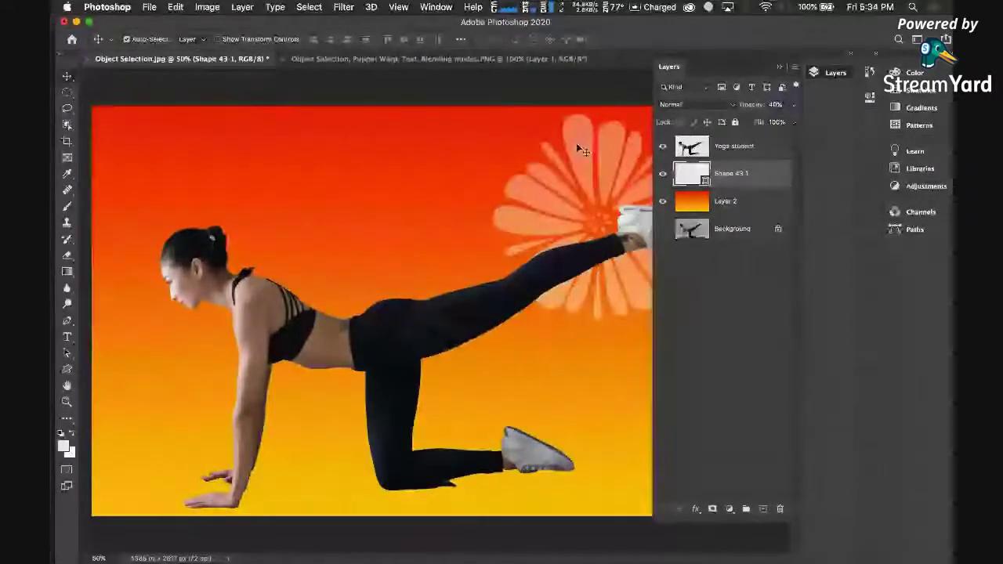